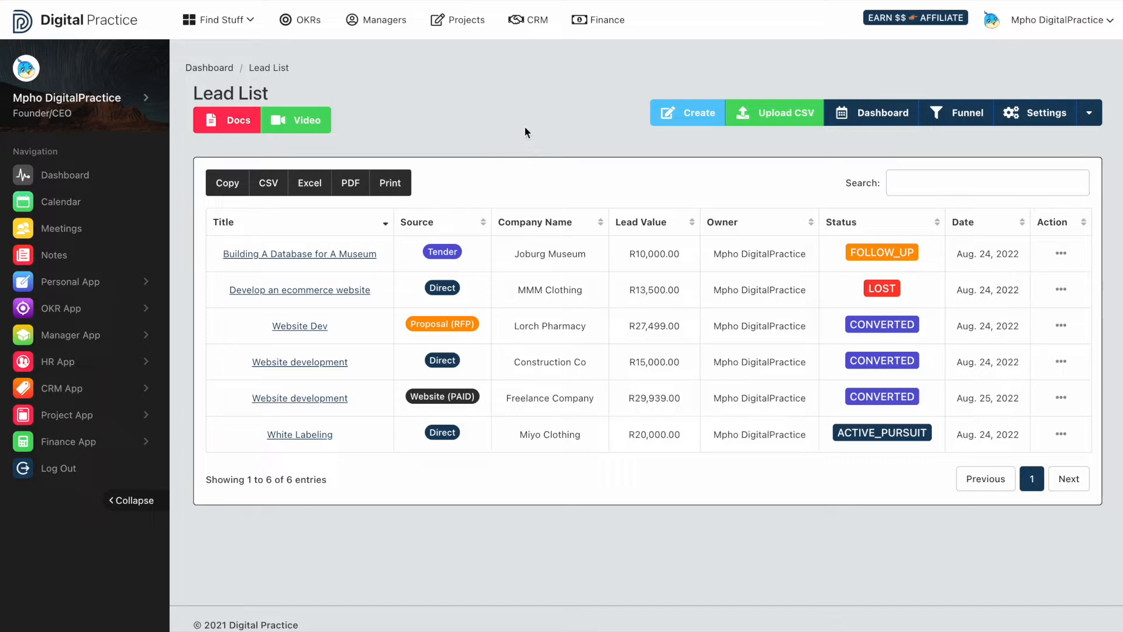
- Start a new lead titled 'Analysis' with Customer Referral source and company Khuse Clothing
left_click(686, 117)
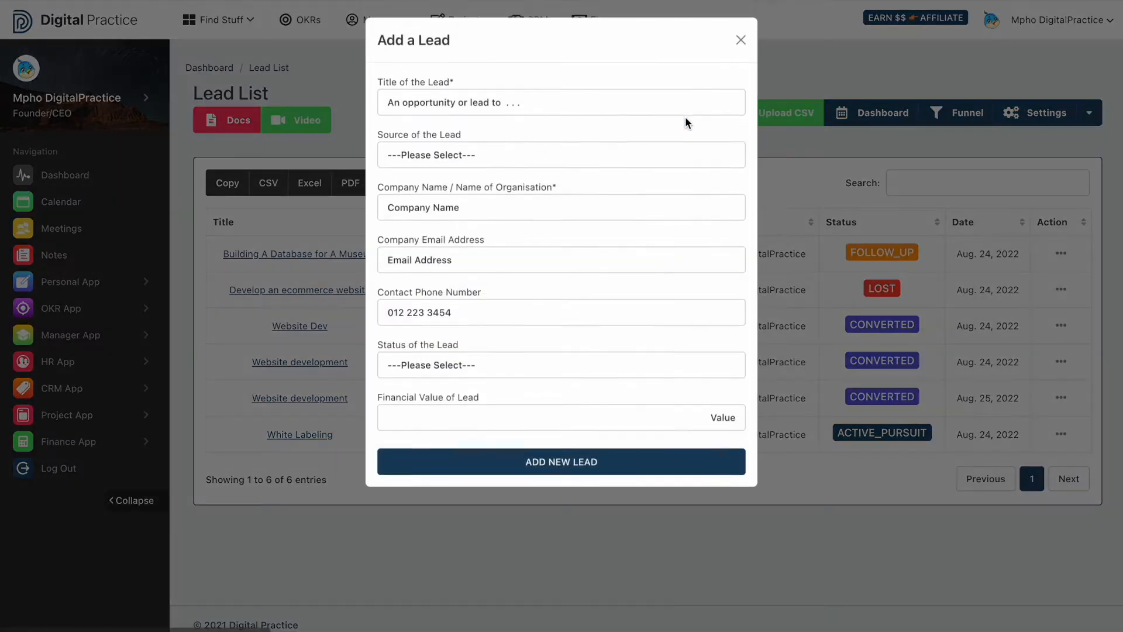
left_click(552, 104)
type("Analysis")
left_click(493, 151)
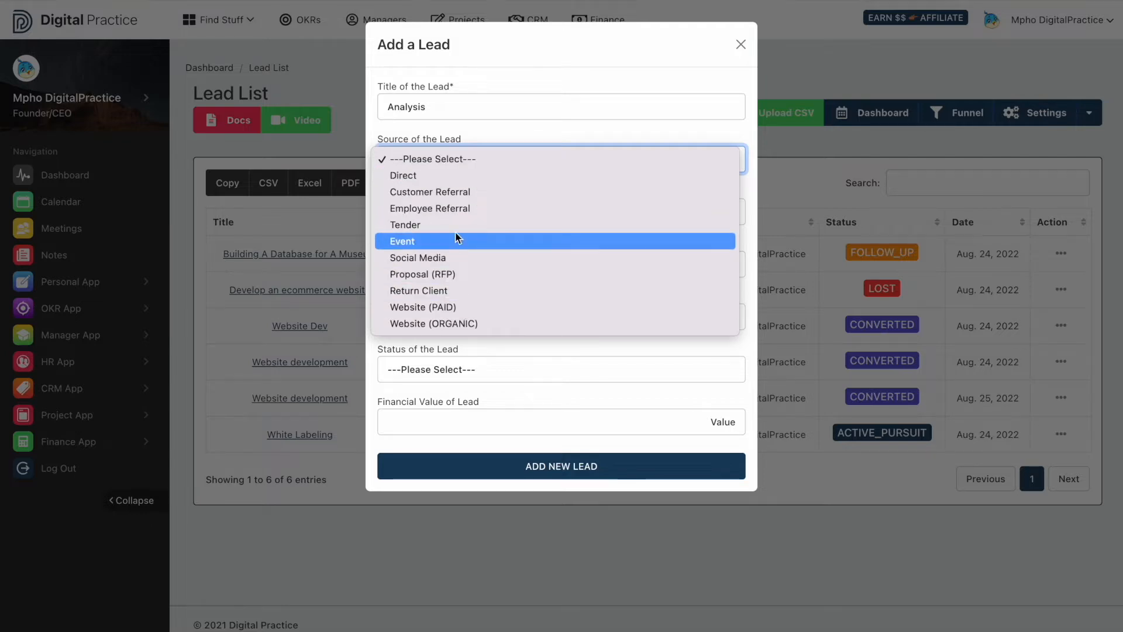
left_click(451, 196)
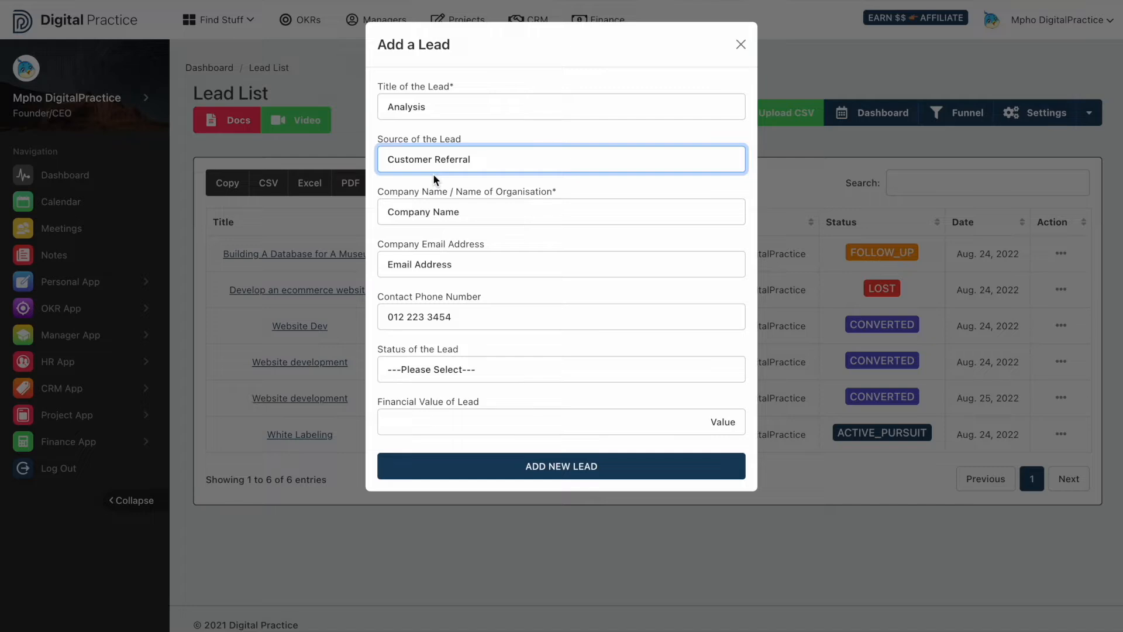
left_click(429, 214)
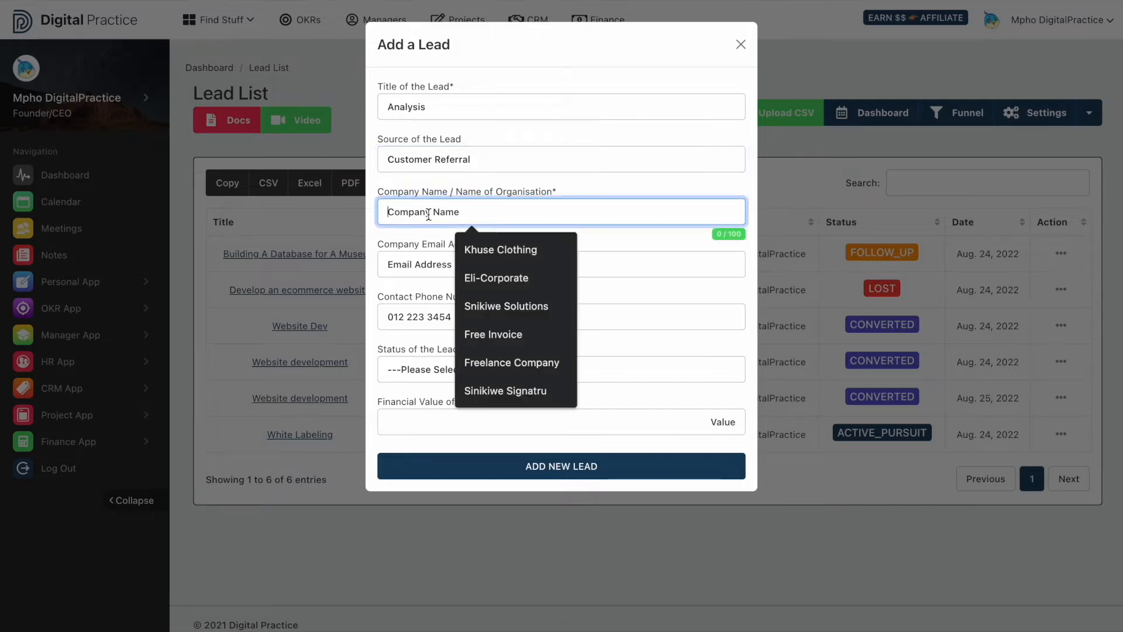
left_click(472, 247)
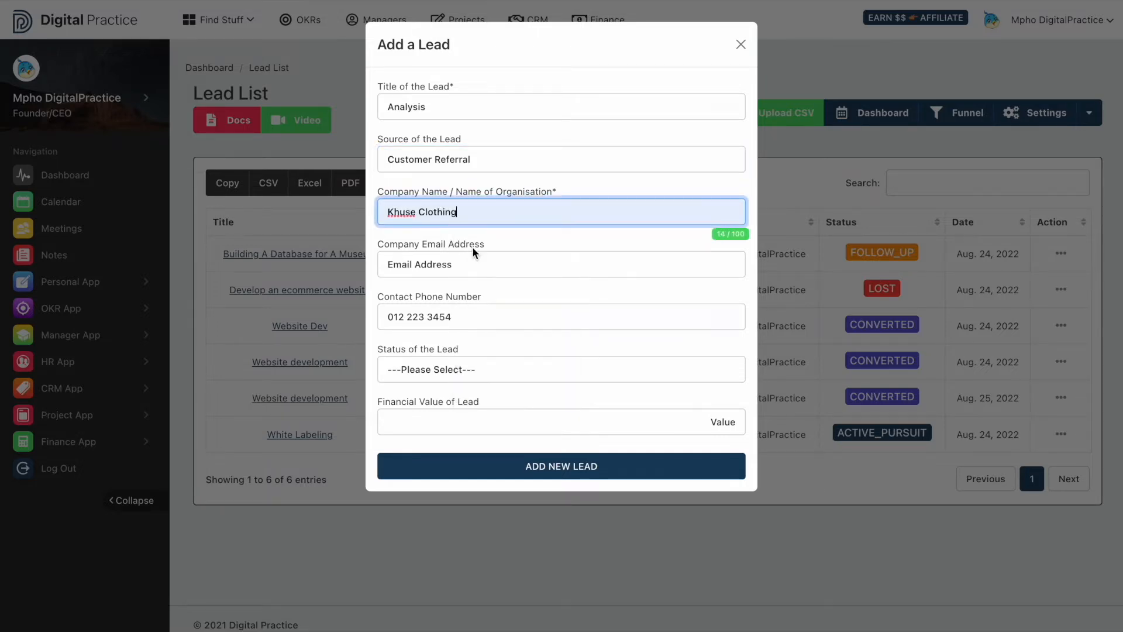
- Enter the company email and phone number, set status LEAD and value 13,465
left_click(464, 265)
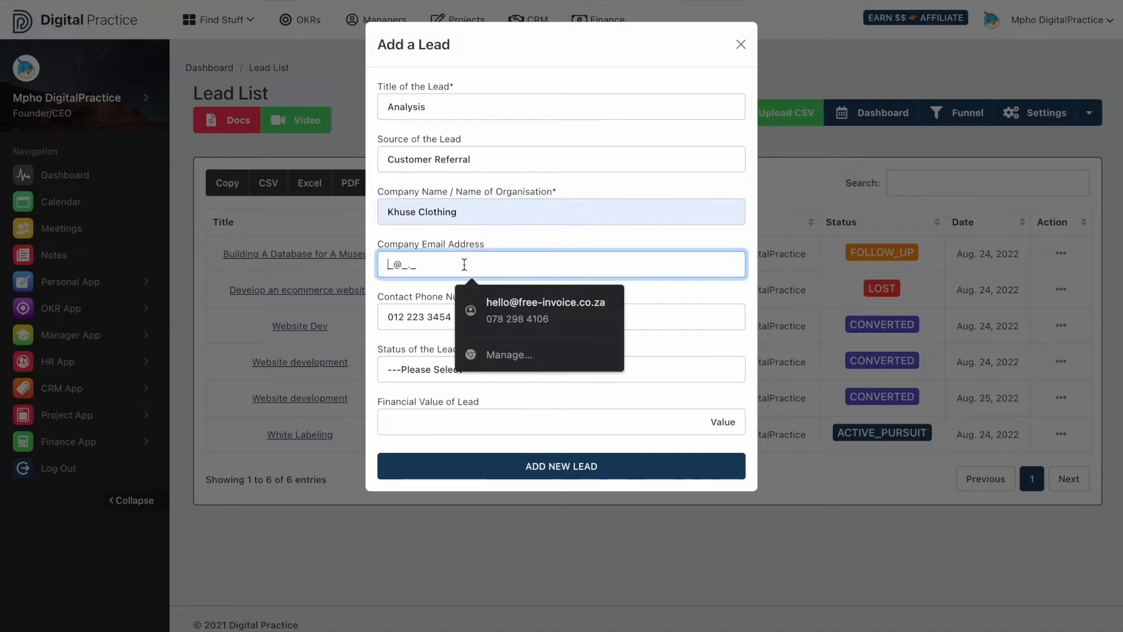
left_click(397, 323)
left_click(405, 369)
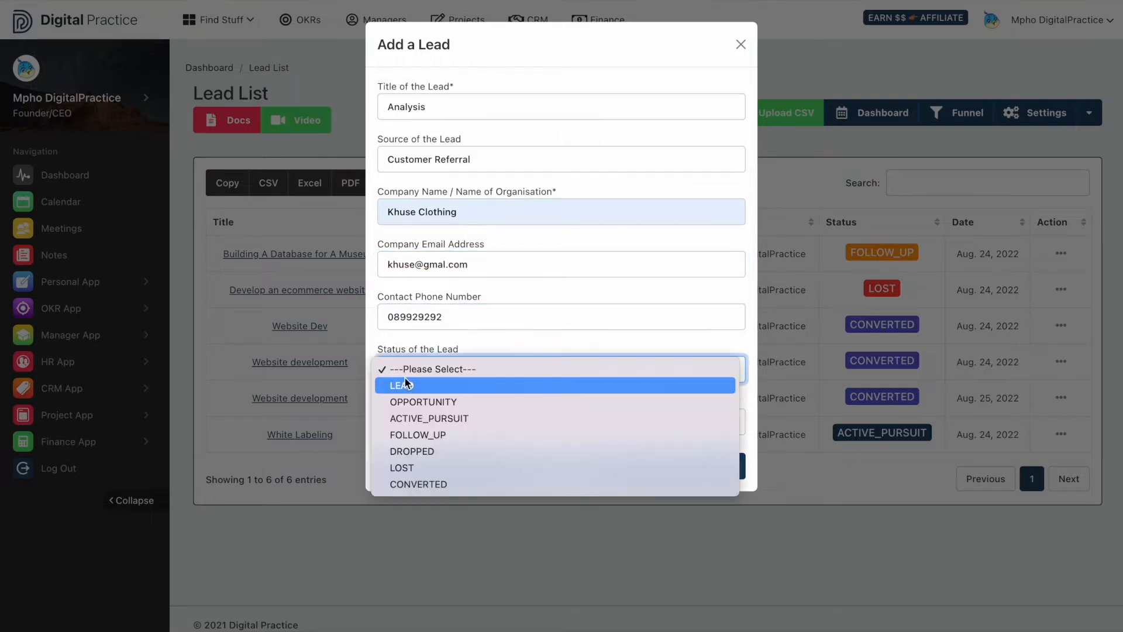
left_click(405, 386)
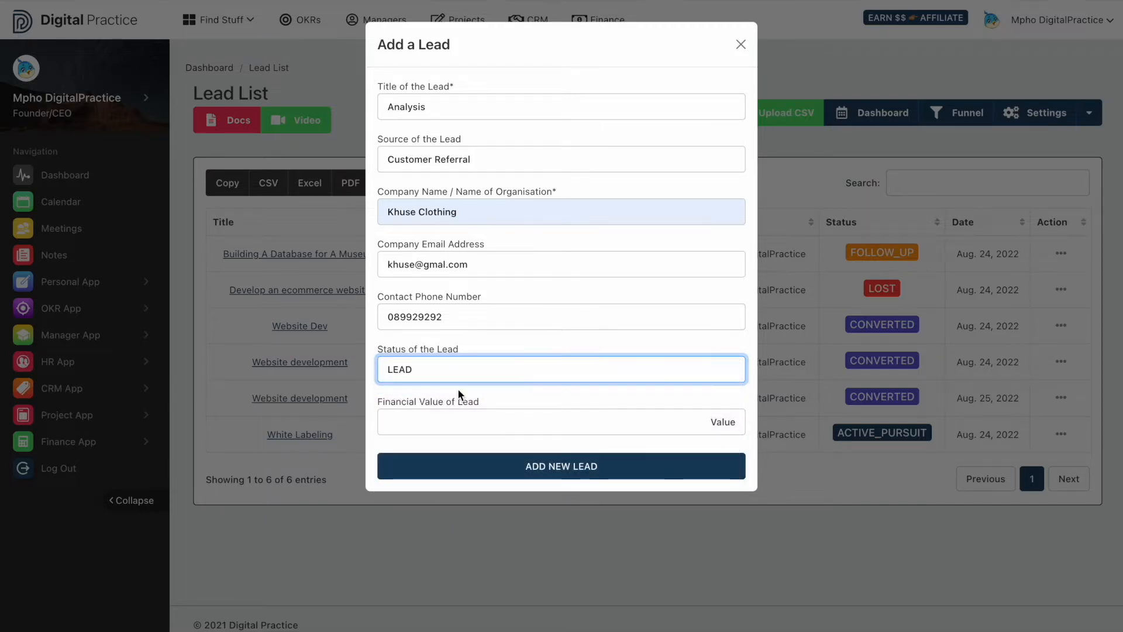
left_click(478, 426)
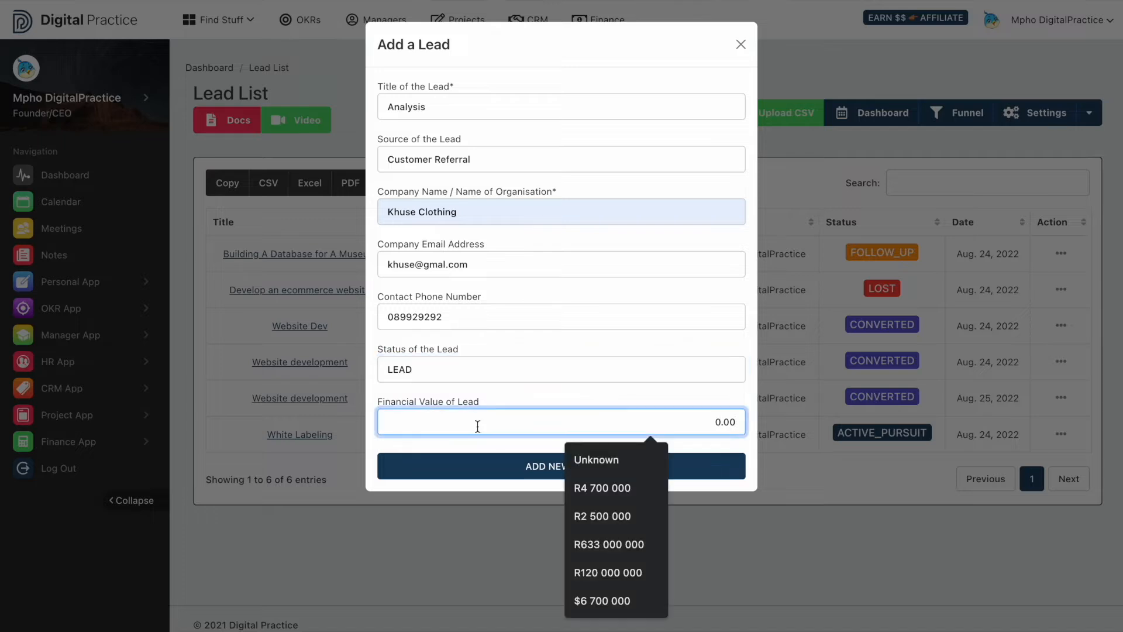
type("13,465")
left_click(720, 438)
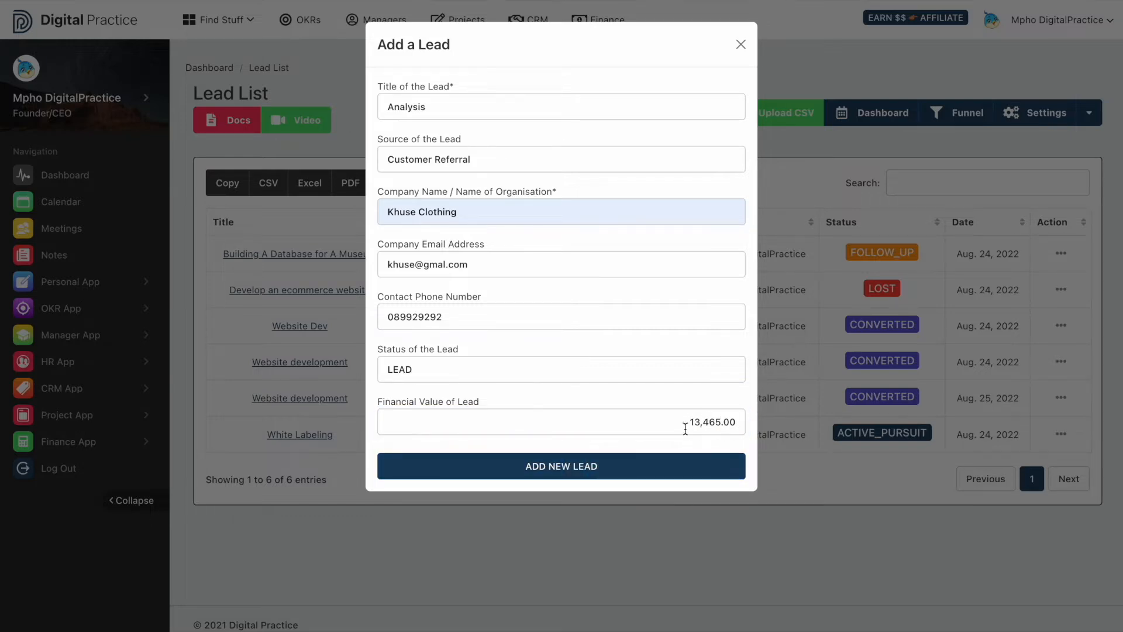
- Save the Analysis lead, then choose Edit Lead from its row's action menu
left_click(717, 468)
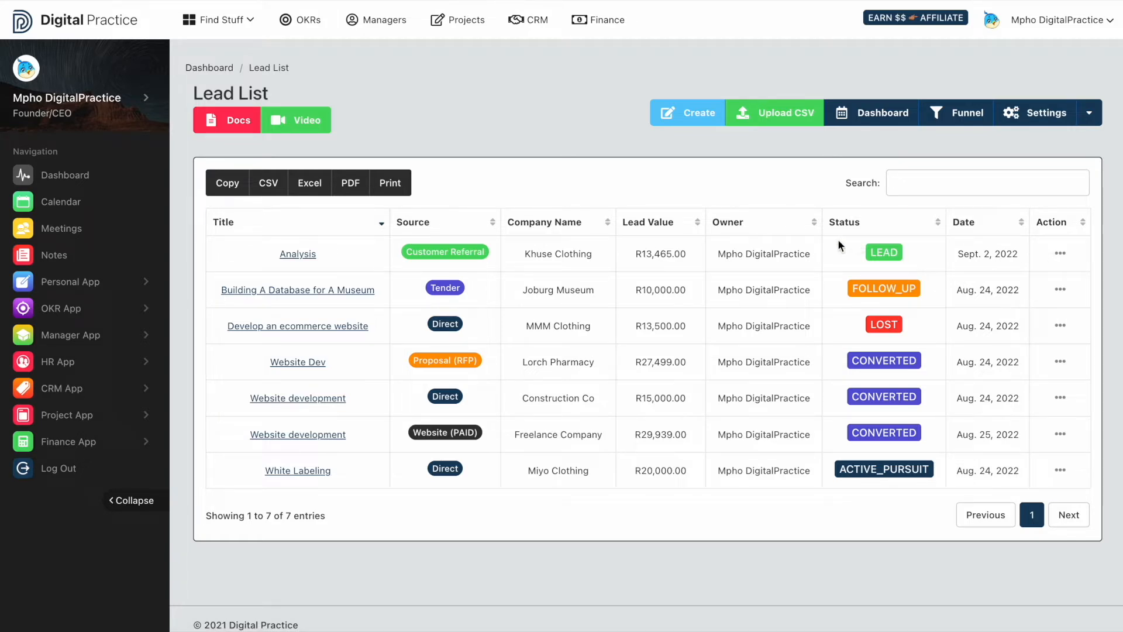
left_click_drag(711, 253, 805, 254)
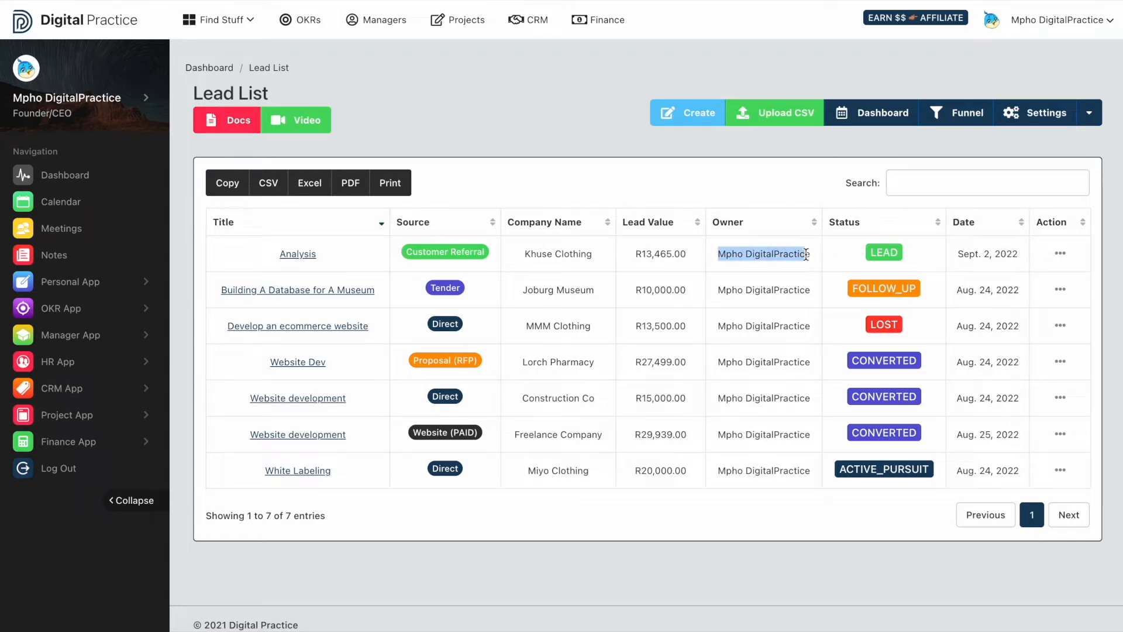
left_click(828, 254)
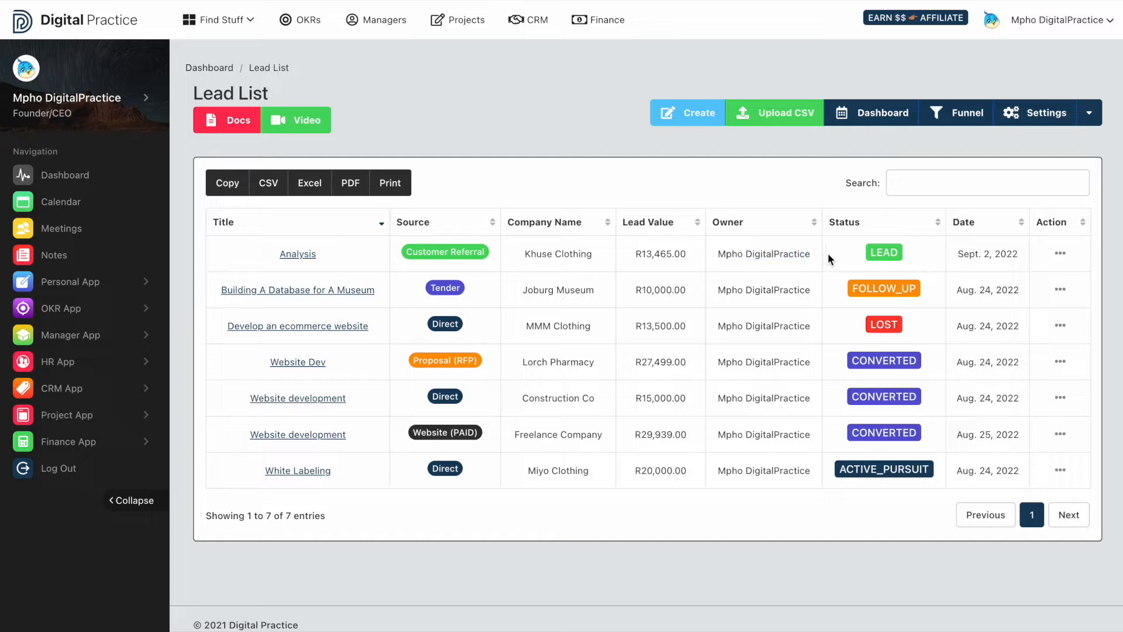
left_click(1060, 253)
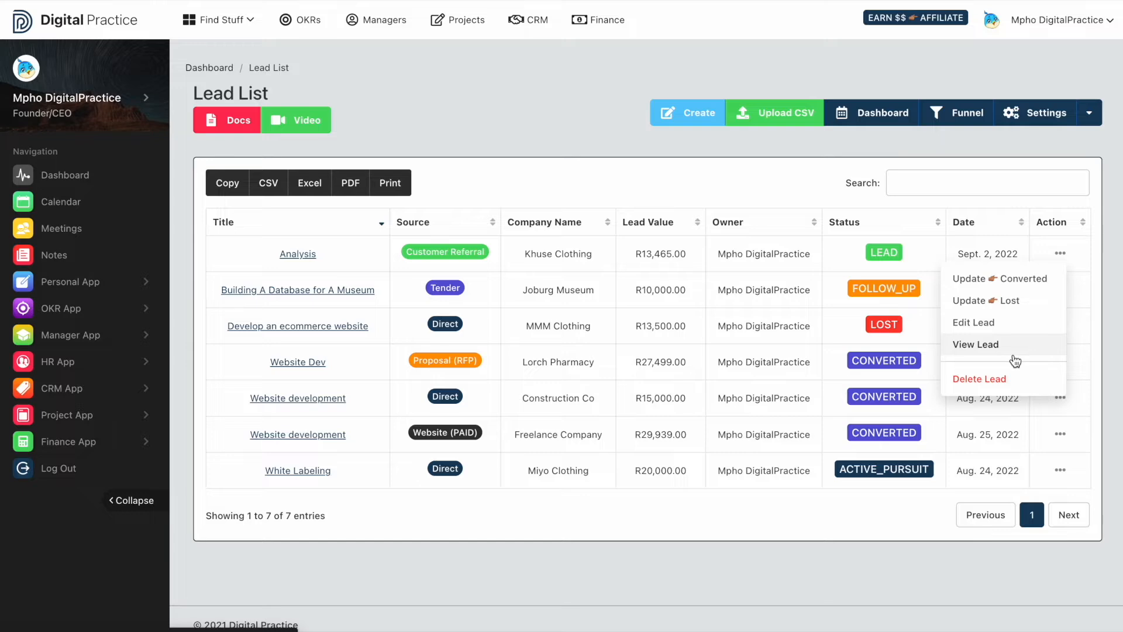
left_click(983, 322)
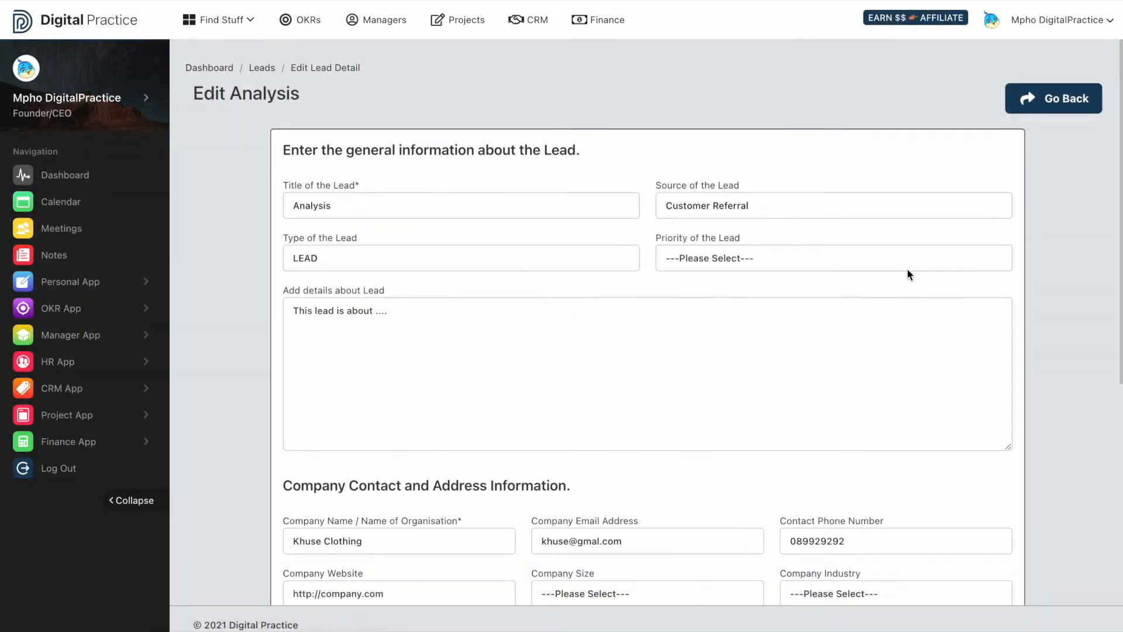
- Set the lead priority to MEDIUM_PRIORITY
triple_click(275, 103)
left_click(331, 106)
left_click(737, 265)
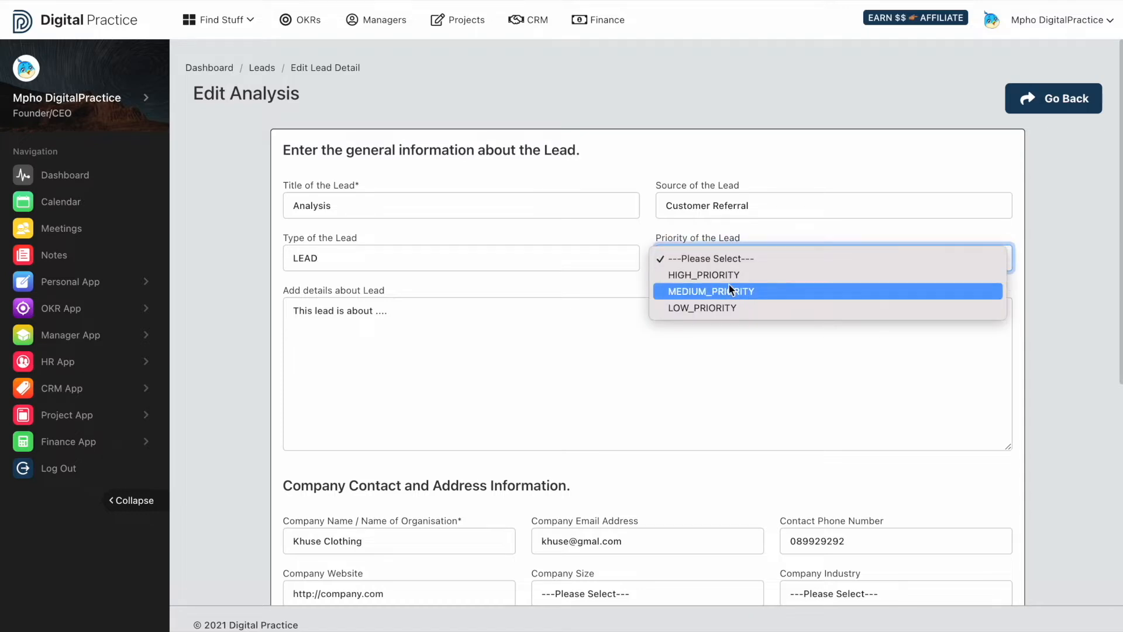
left_click(728, 288)
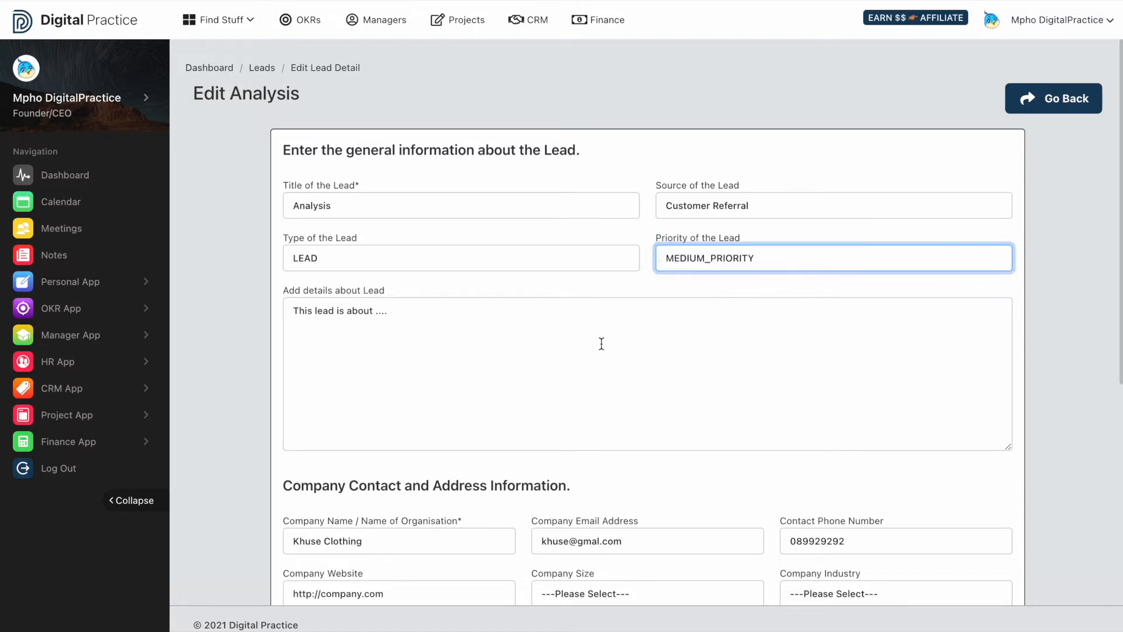
- Paste three Lorem ipsum paragraphs into the lead details
left_click(558, 363)
type("Lorem ipsum dolor sit amet, consectetur adipiscing elit. Nulla est purus, ultrices in porttitor in, accumsan non quam. Nam consectetur porttitor rhoncus. Curabitur eu est et leo feugiat auctor vel quis lorem. Ut et ligula dolor, sit amet consequat lorem. Aliquam porta eros sed velit imperdiet egestas.")
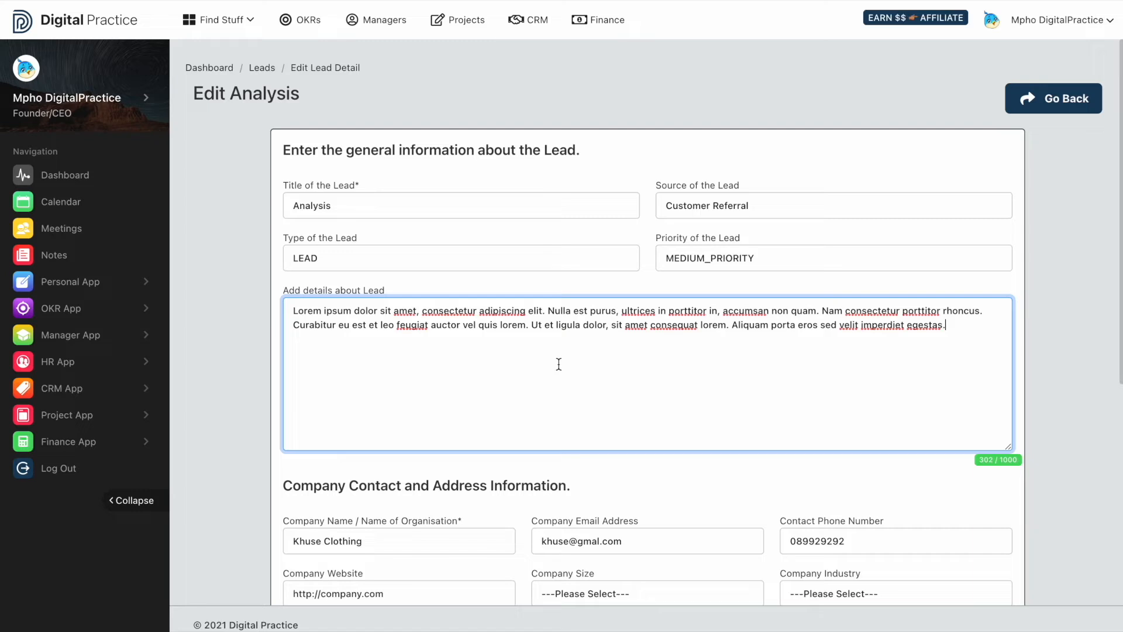
type("Lorem ipsum dolor sit amet, consectetur adipiscing elit. Nulla est purus, ultrices in porttitor in, accumsan non quam. Nam consectetur porttitor rhoncus. Curabitur eu est et leo feugiat auctor vel quis lorem. Ut et ligula dolor, sit amet consequat lorem. Aliquam porta eros sed velit imperdiet egestas.")
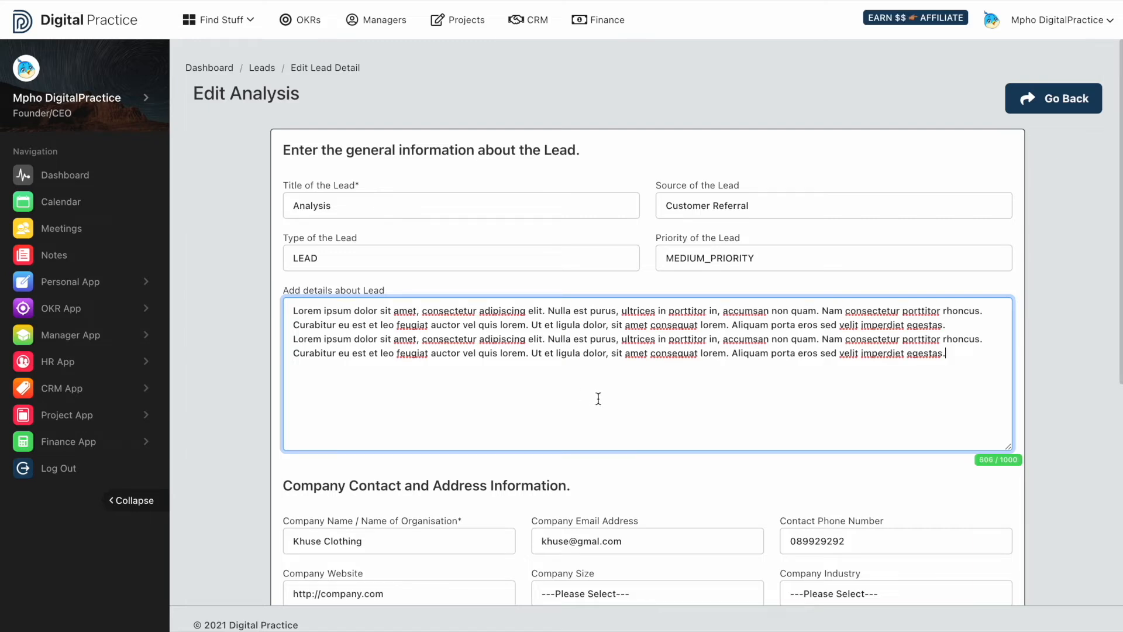
key("Return")
key("Return")
type("Lorem ipsum dolor sit amet, consectetur adipiscing elit. Nulla est purus, ultrices in porttitor in, accumsan non quam. Nam consectetur porttitor rhoncus. Curabitur eu est et leo feugiat auctor vel quis lorem. Ut et ligula dolor, sit amet consequat lorem. Aliquam porta eros sed velit imperdiet egestas.")
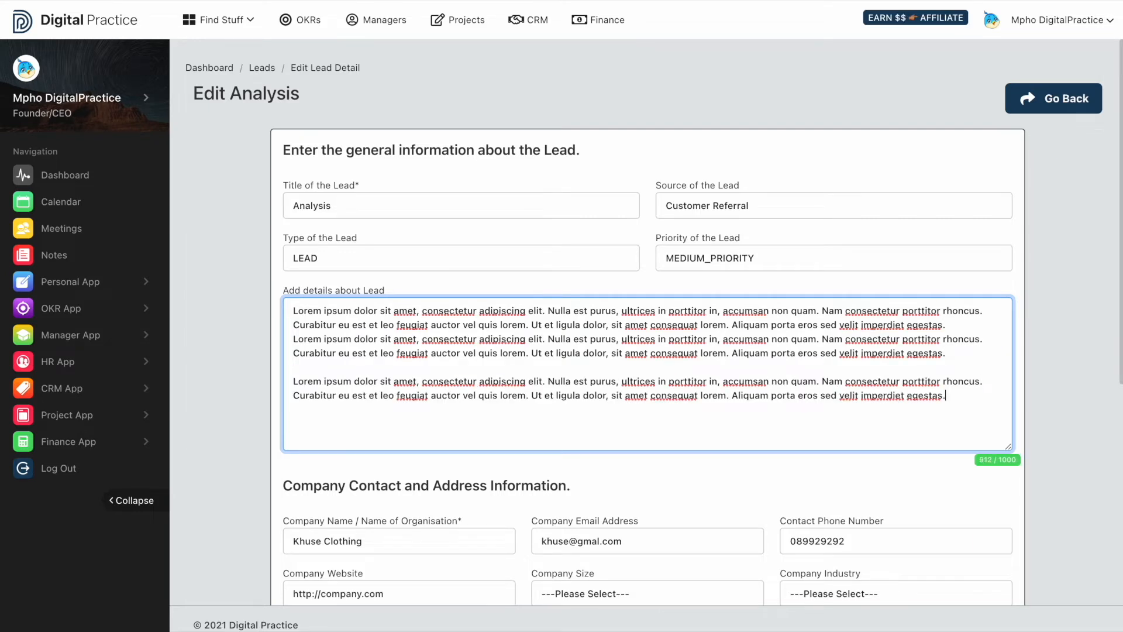
- Set the company size to Start up and the industry to Fashion
scroll(650, 322, "down", 3)
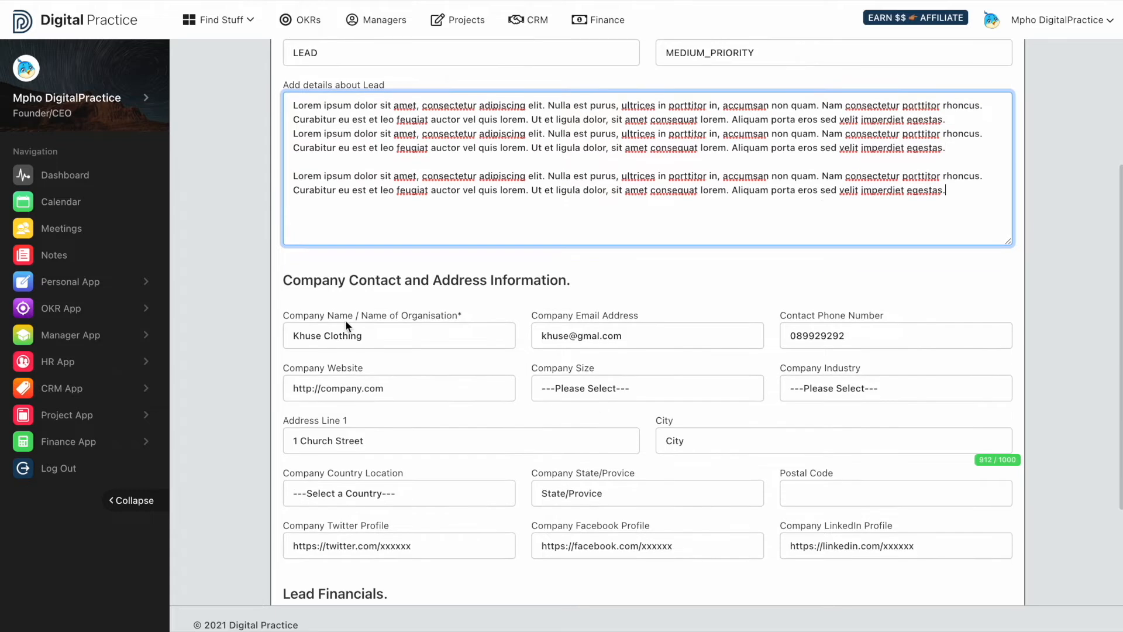
left_click(635, 389)
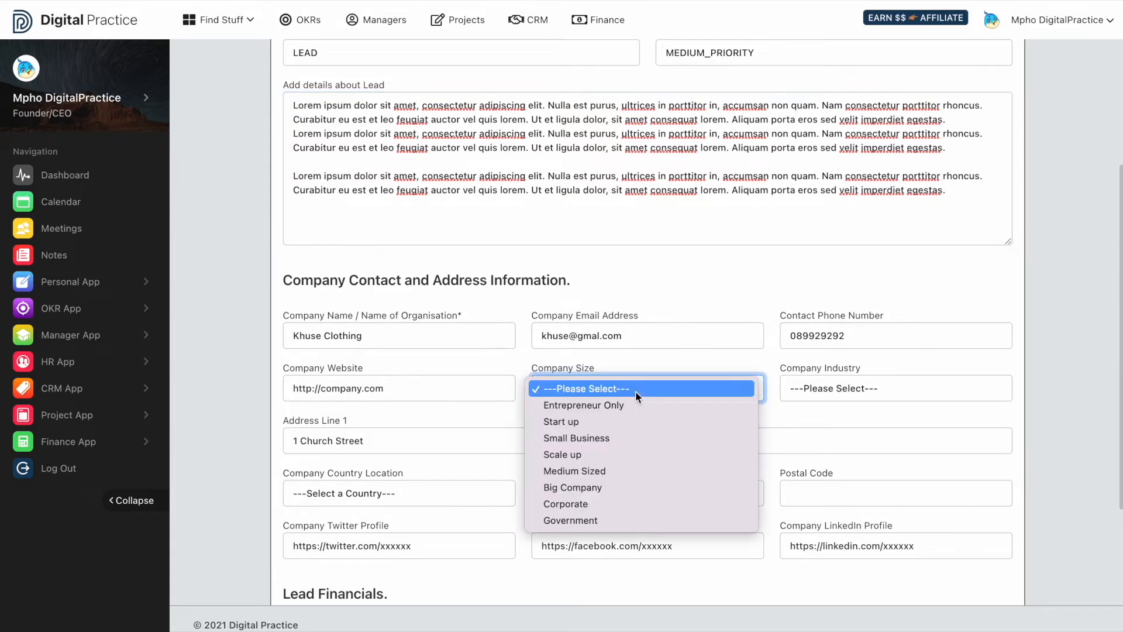
left_click(617, 425)
left_click(812, 386)
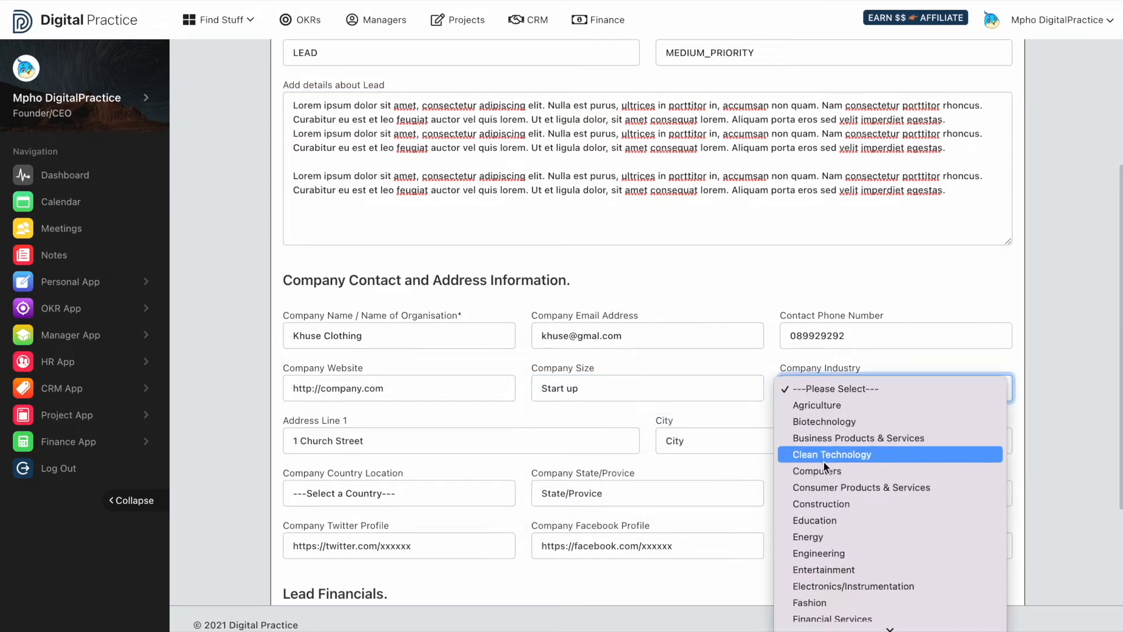
scroll(822, 544, "down", 5)
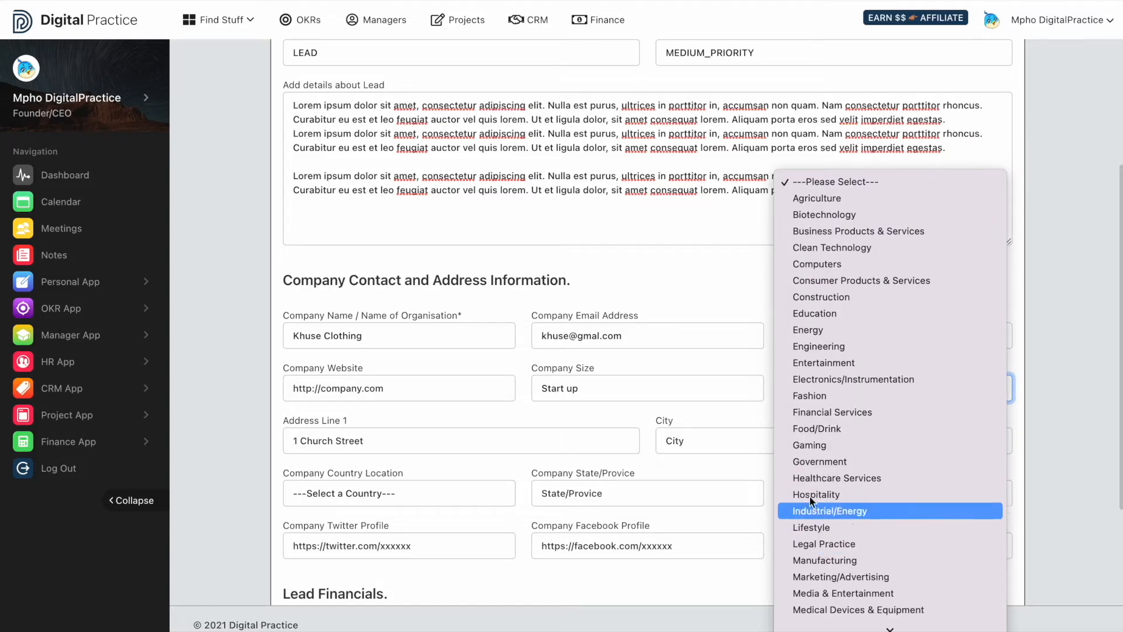
left_click(801, 398)
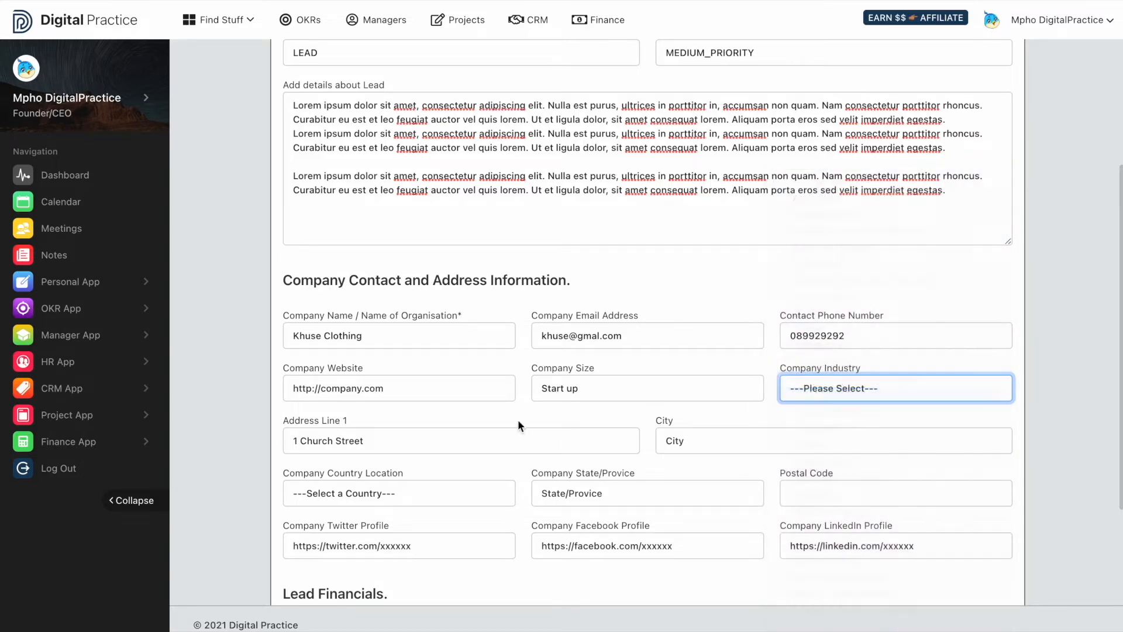
- Autofill the company address from suggestions, keeping South Africa as the country
left_click(430, 449)
left_click(425, 477)
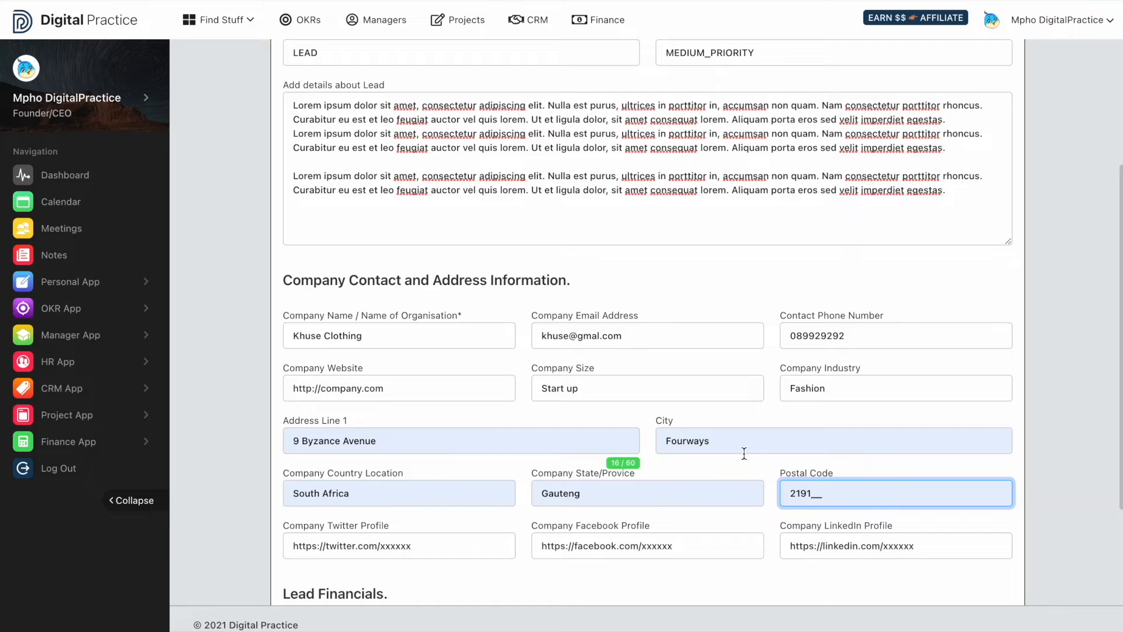
left_click(458, 490)
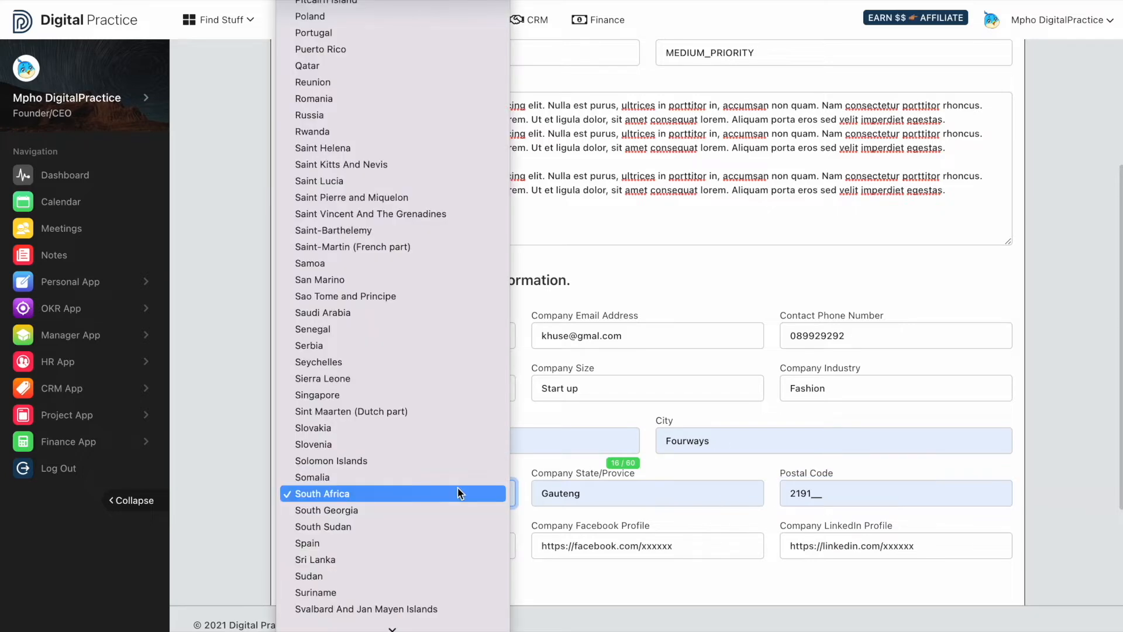
left_click(429, 498)
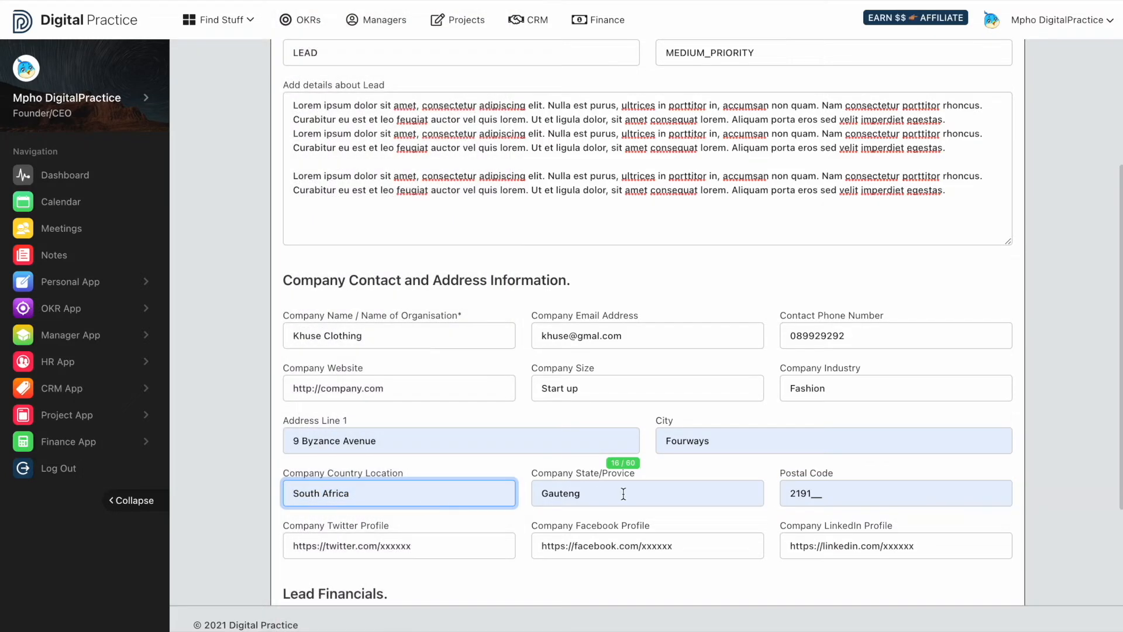
left_click(610, 493)
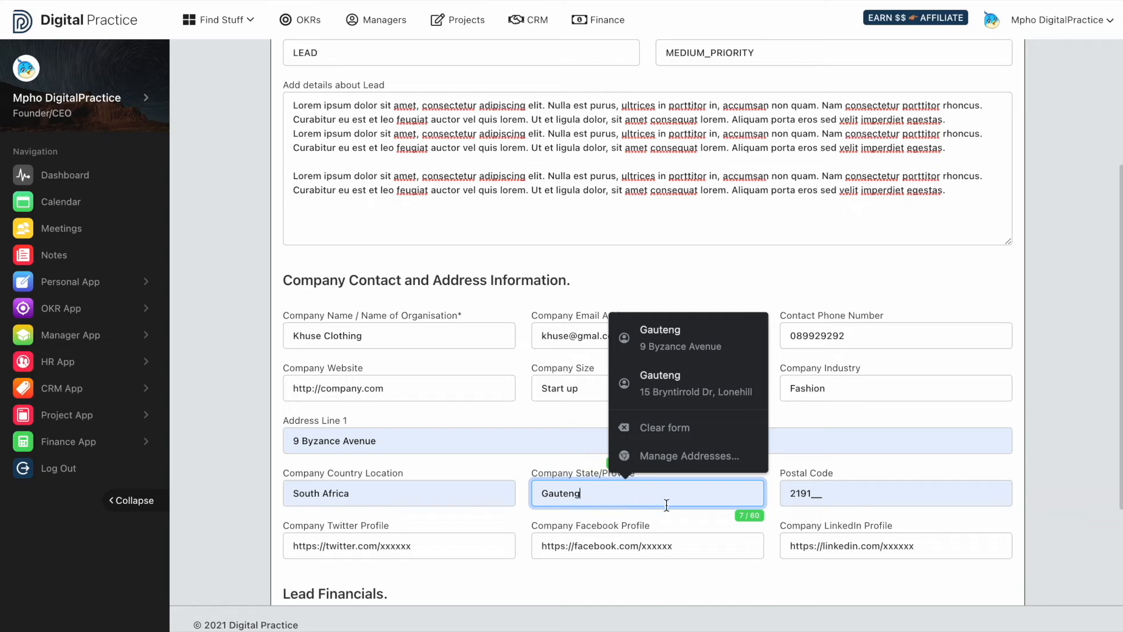
left_click(704, 521)
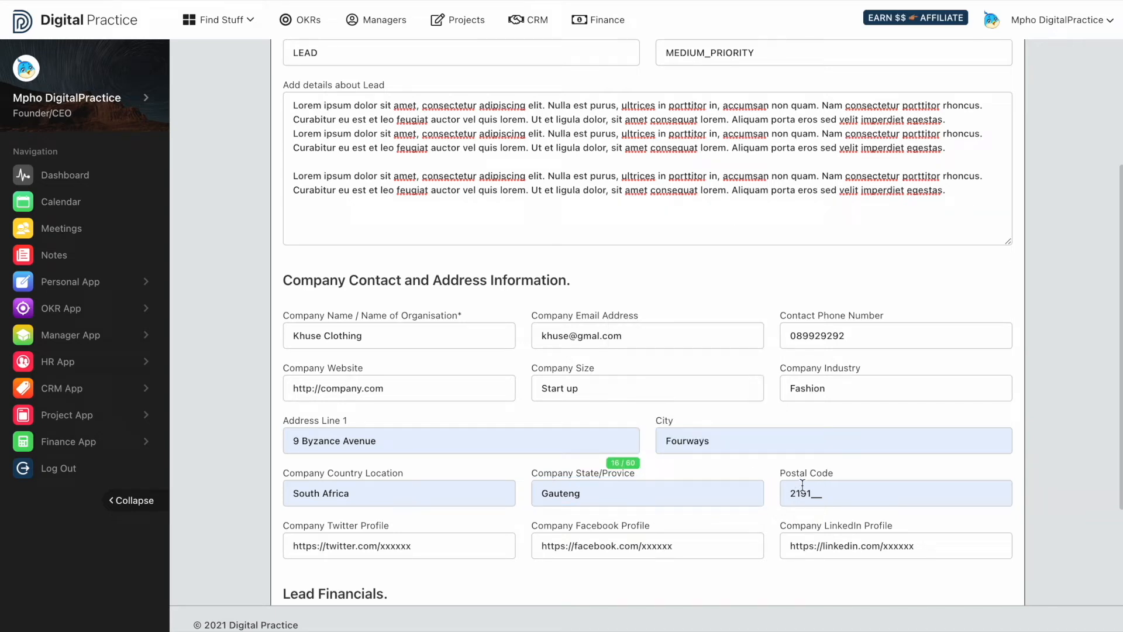
scroll(806, 473, "down", 3)
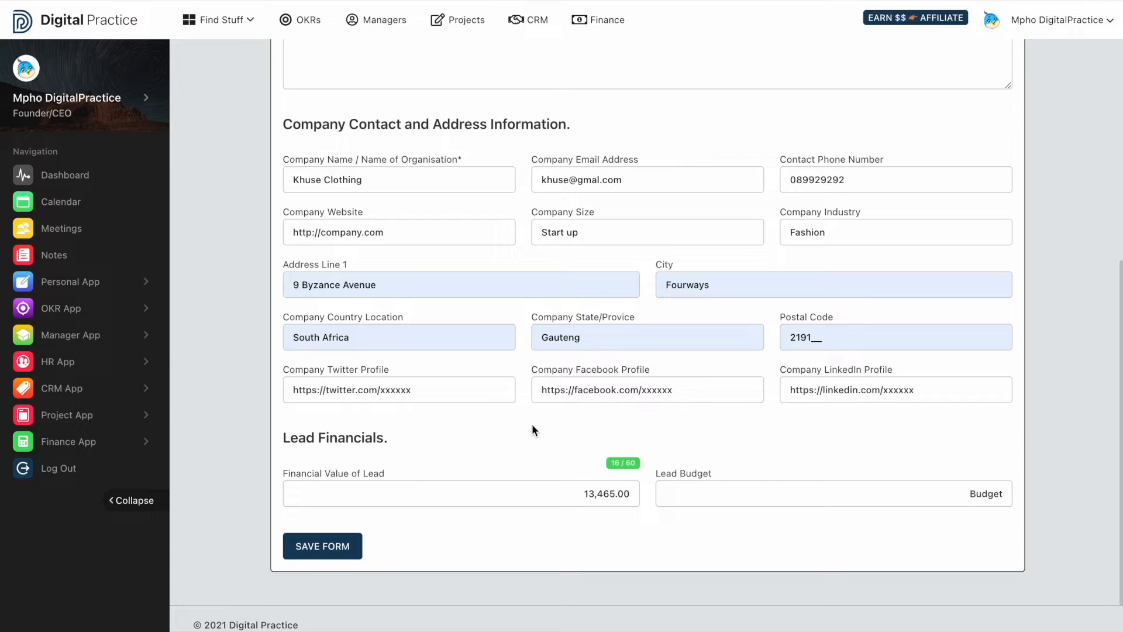
- Set the lead budget to 3,229 and save the form
left_click(677, 490)
type("3,2")
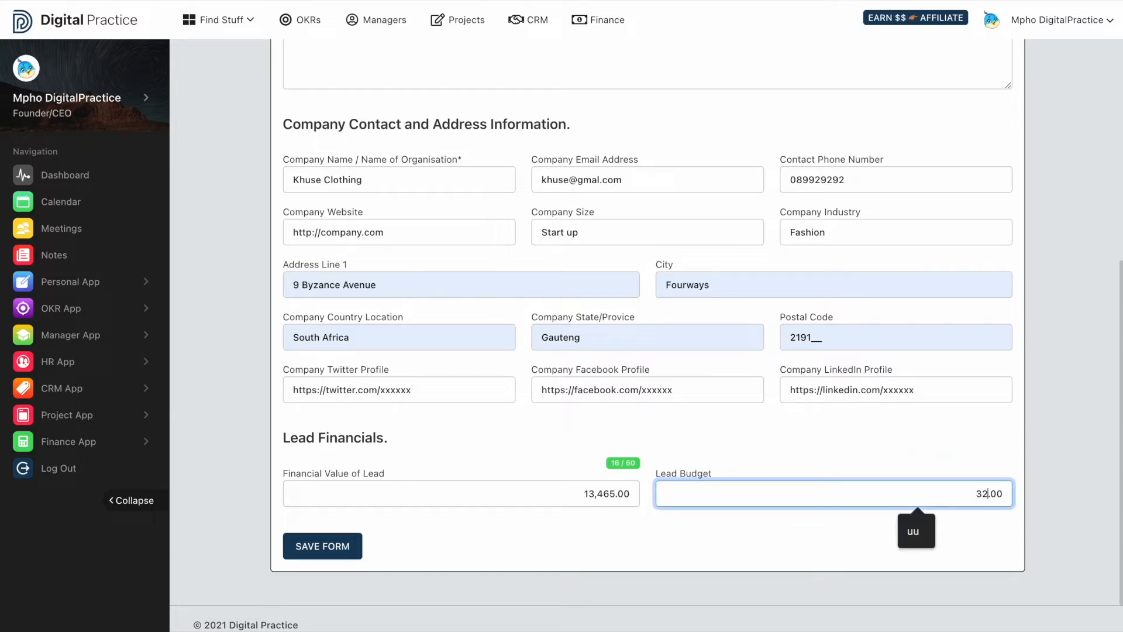
type("29")
left_click(611, 538)
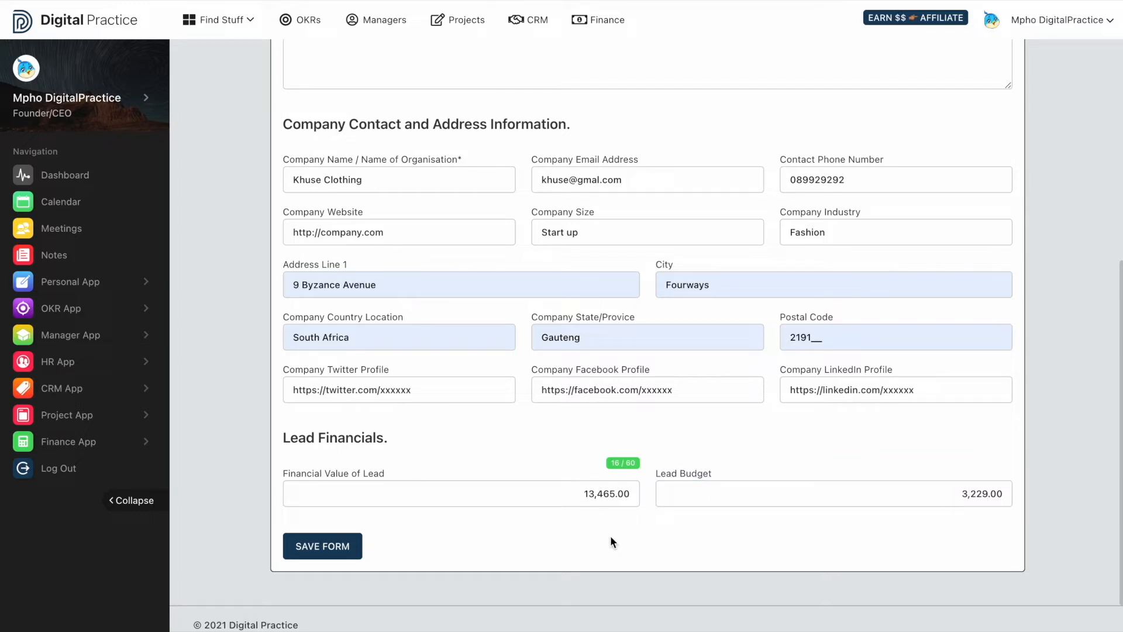
left_click(356, 550)
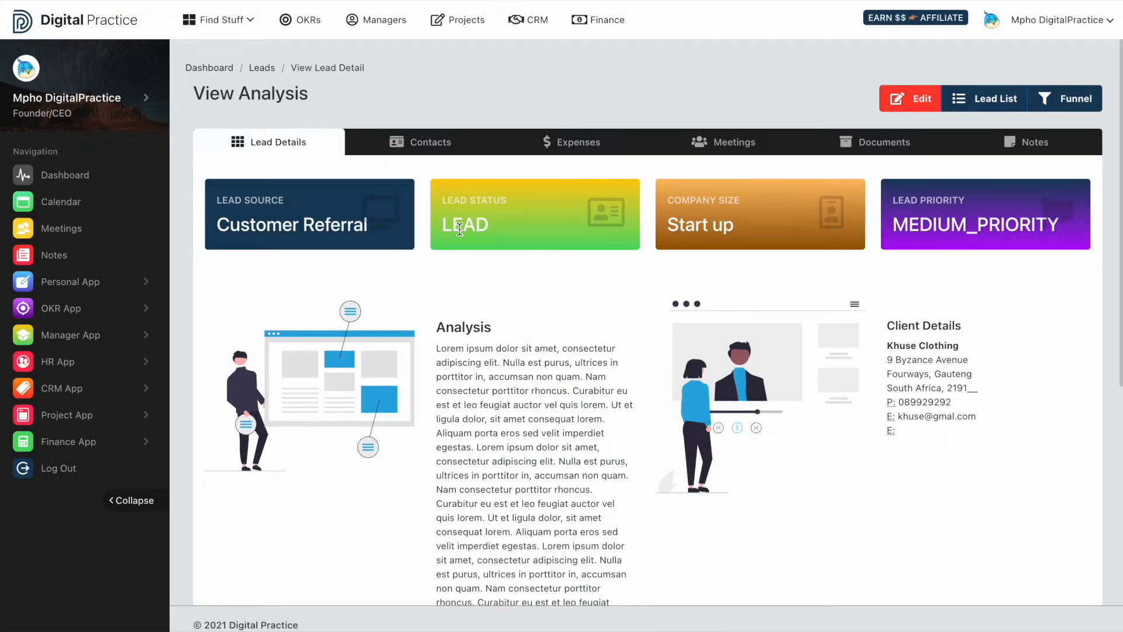
- Scroll the View Analysis page to check the R 3,229.00 budget and R 13,465.00 value
scroll(429, 295, "down", 3)
scroll(421, 272, "down", 4)
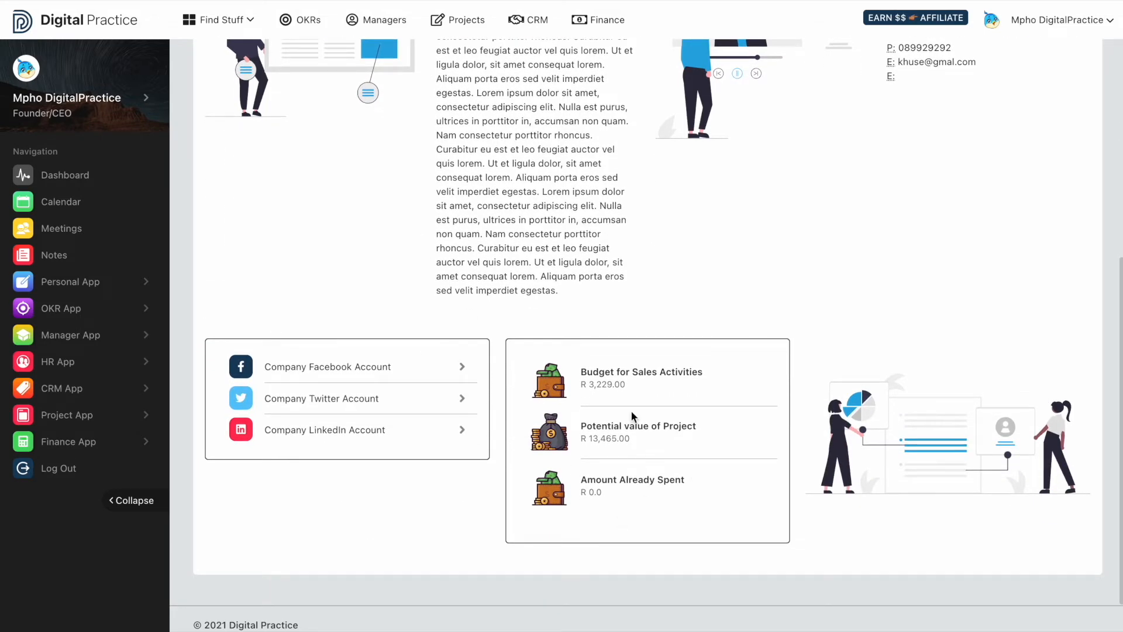
scroll(627, 405, "up", 7)
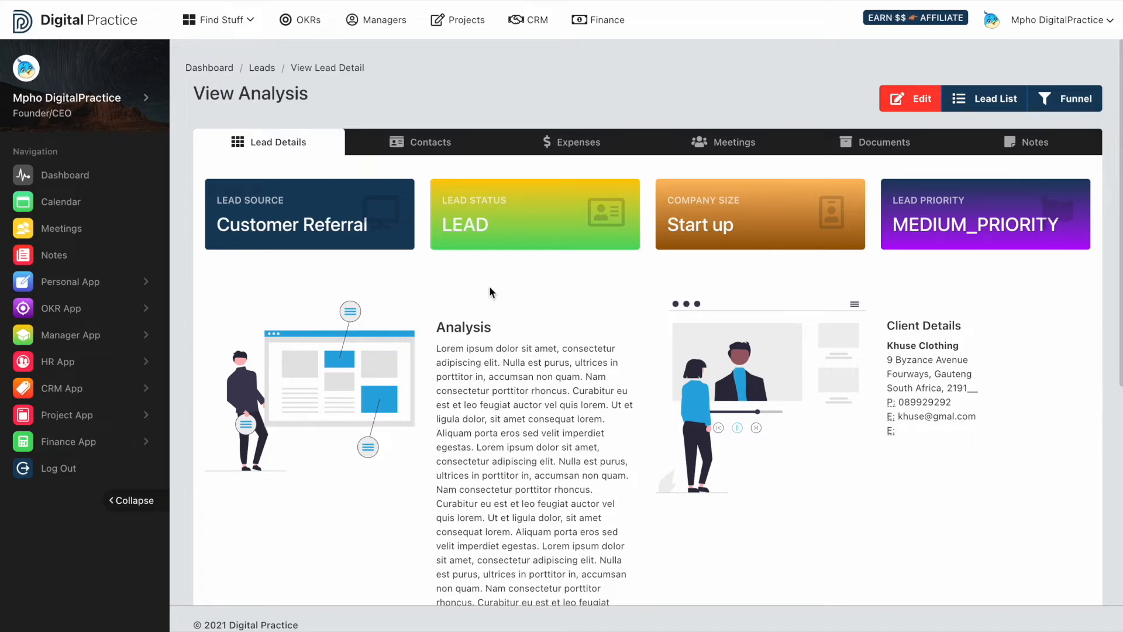
scroll(444, 304, "down", 4)
scroll(454, 245, "up", 4)
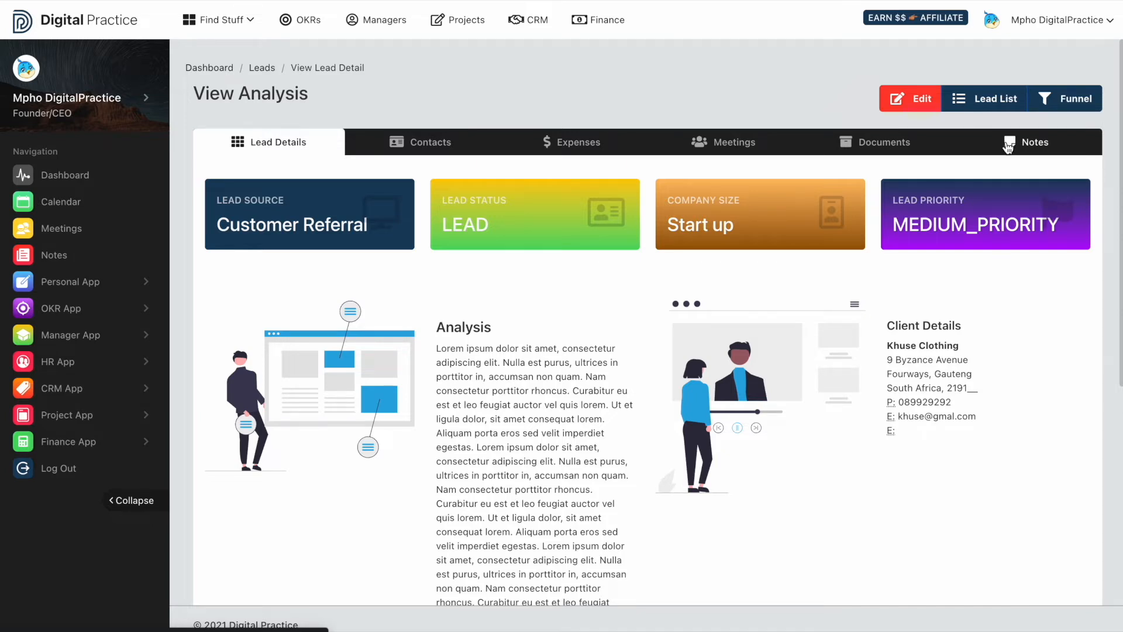
- On the Contacts tab, pick an existing contact from the list and add it to Lead Contacts
left_click(448, 145)
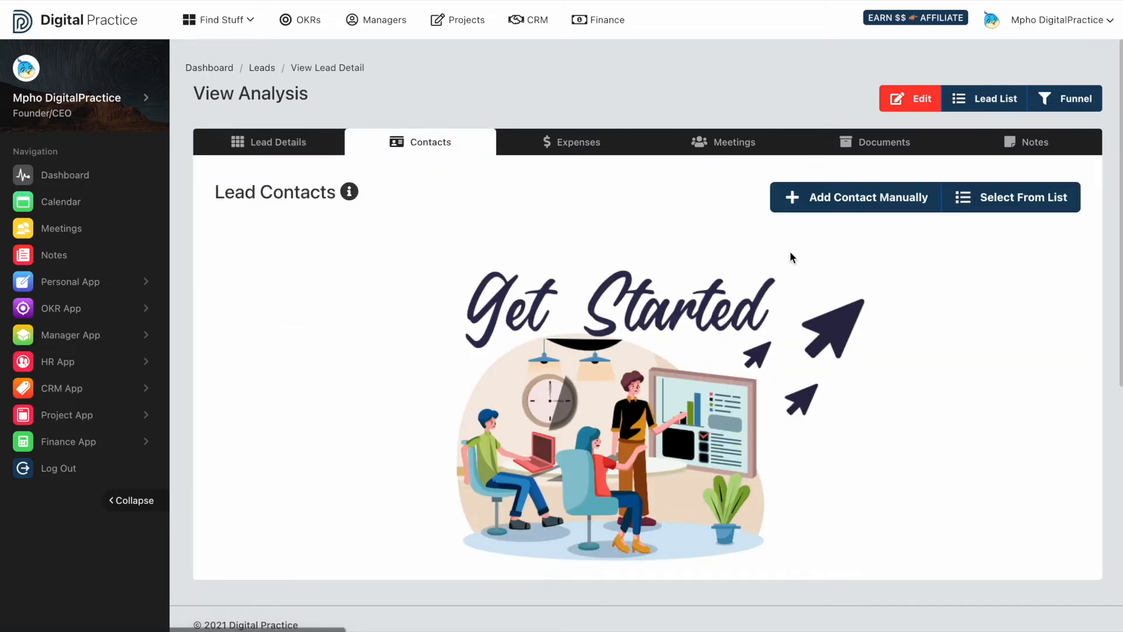
left_click(978, 205)
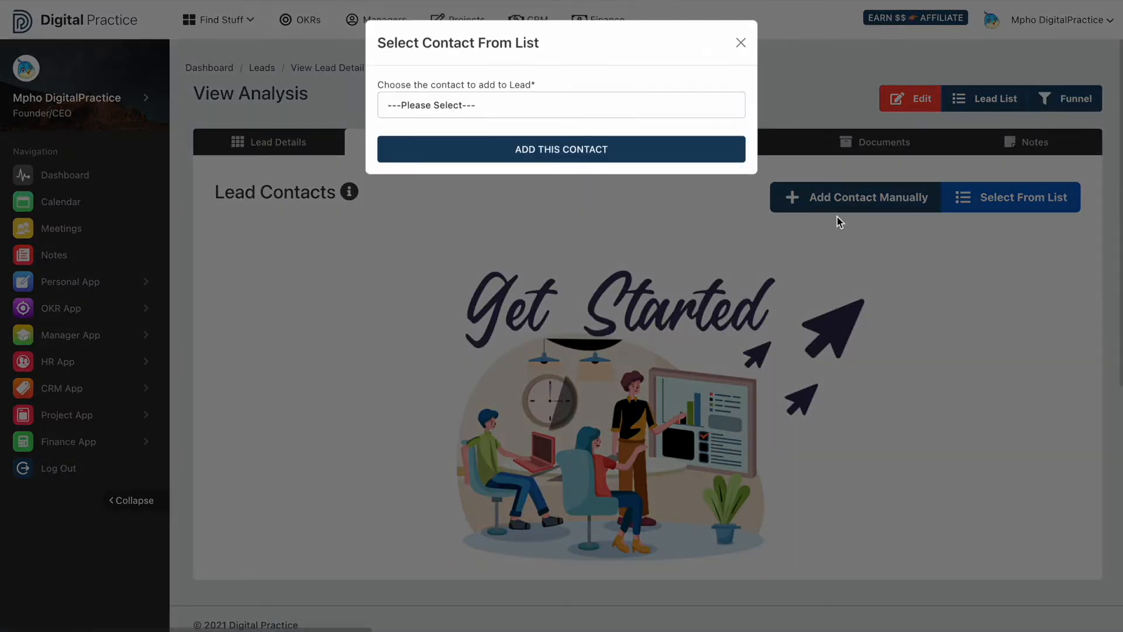
left_click(948, 180)
left_click(1003, 202)
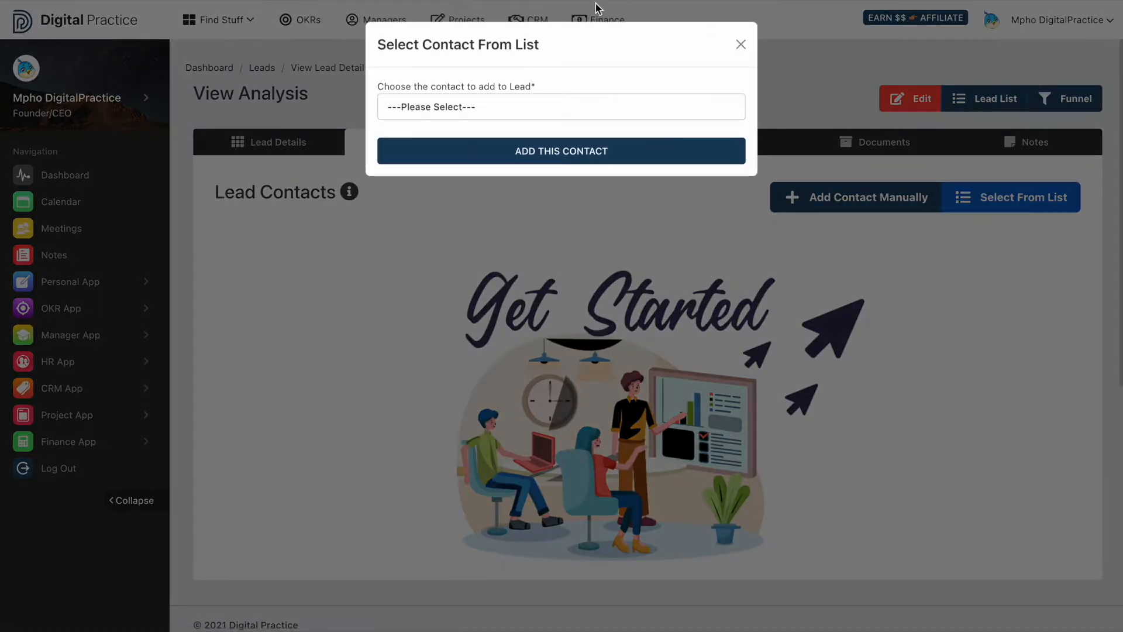
left_click(519, 96)
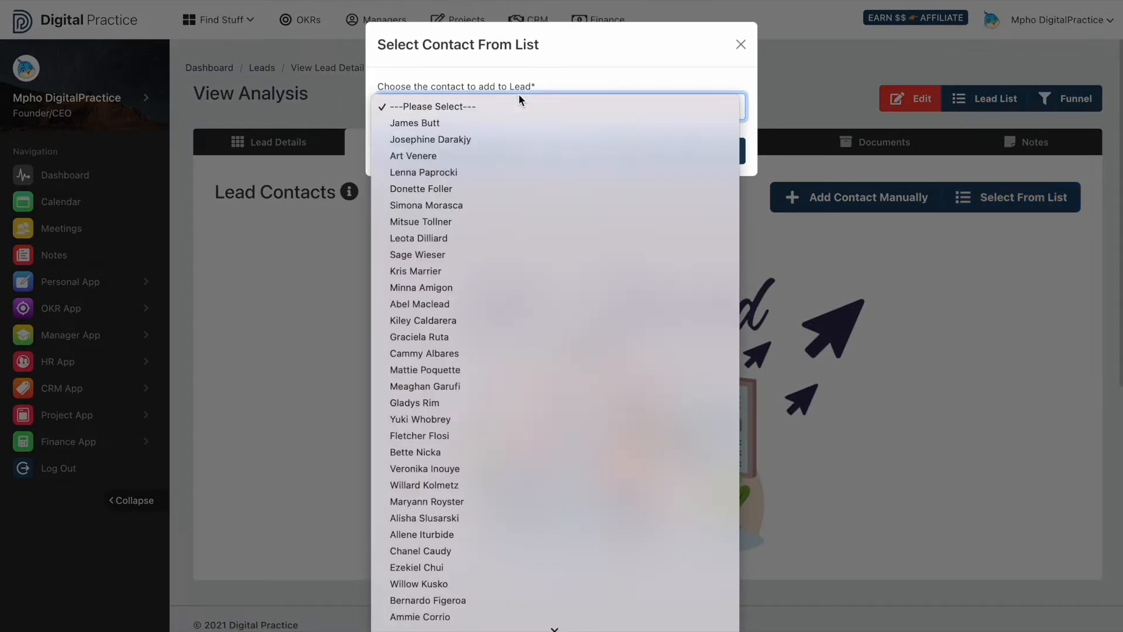
left_click(436, 354)
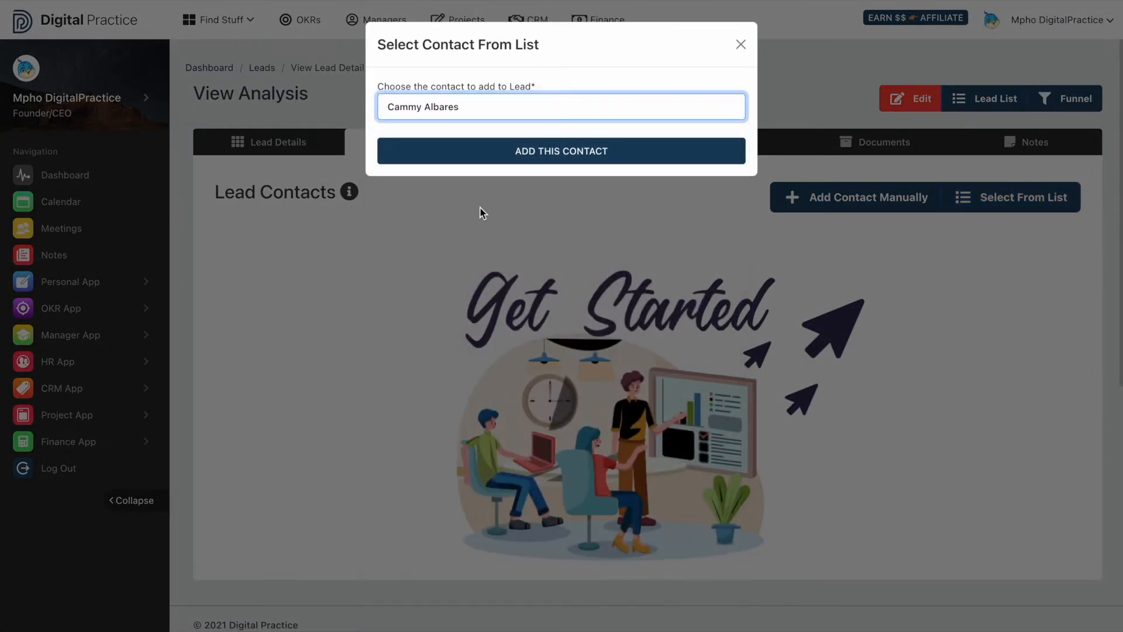
left_click(458, 147)
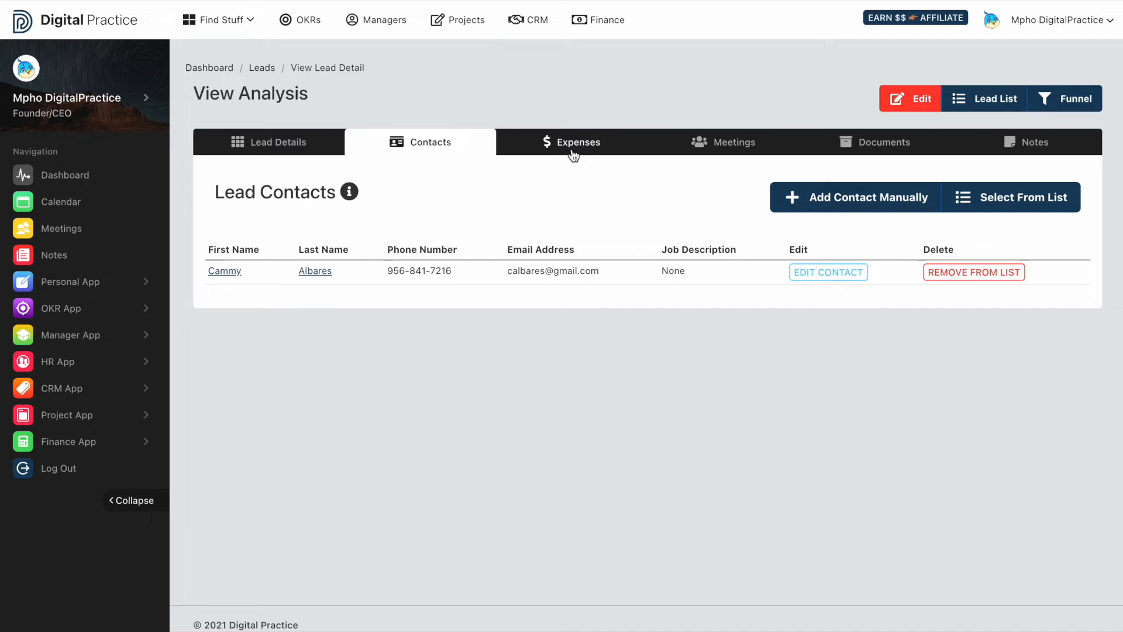
- Start a new lead expense titled 'Books' priced at 32
left_click(573, 152)
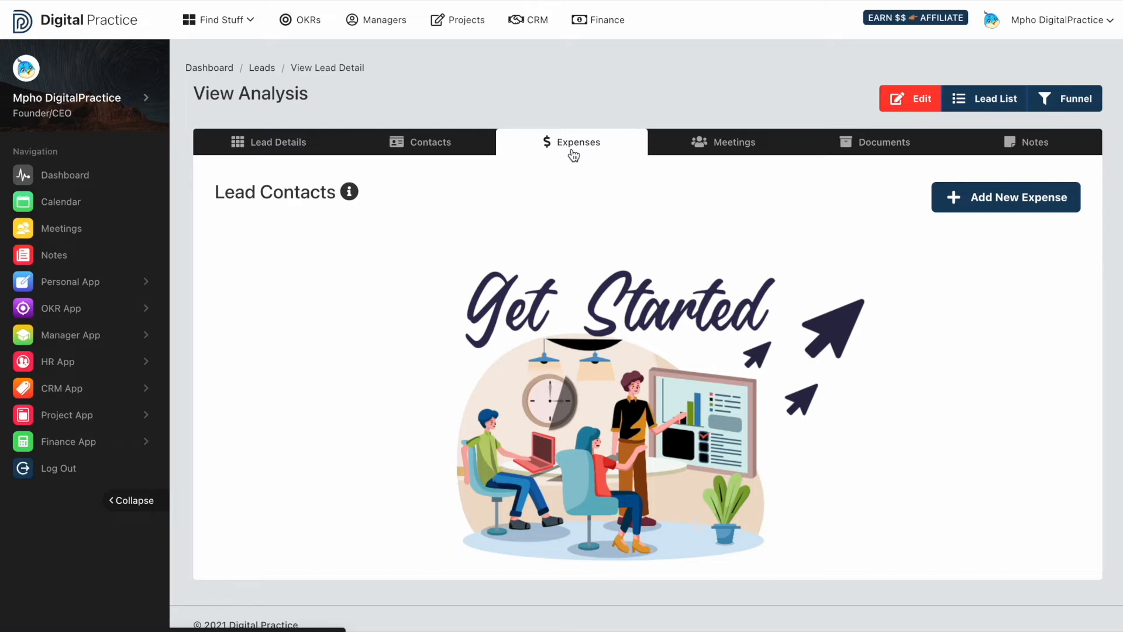
left_click(976, 204)
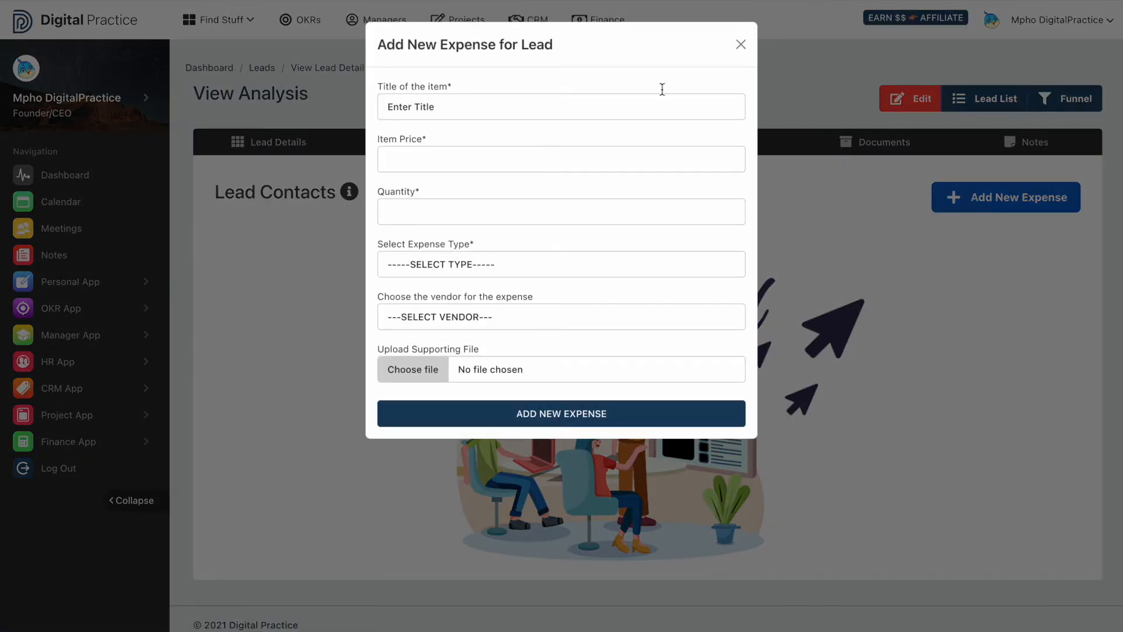
left_click(485, 95)
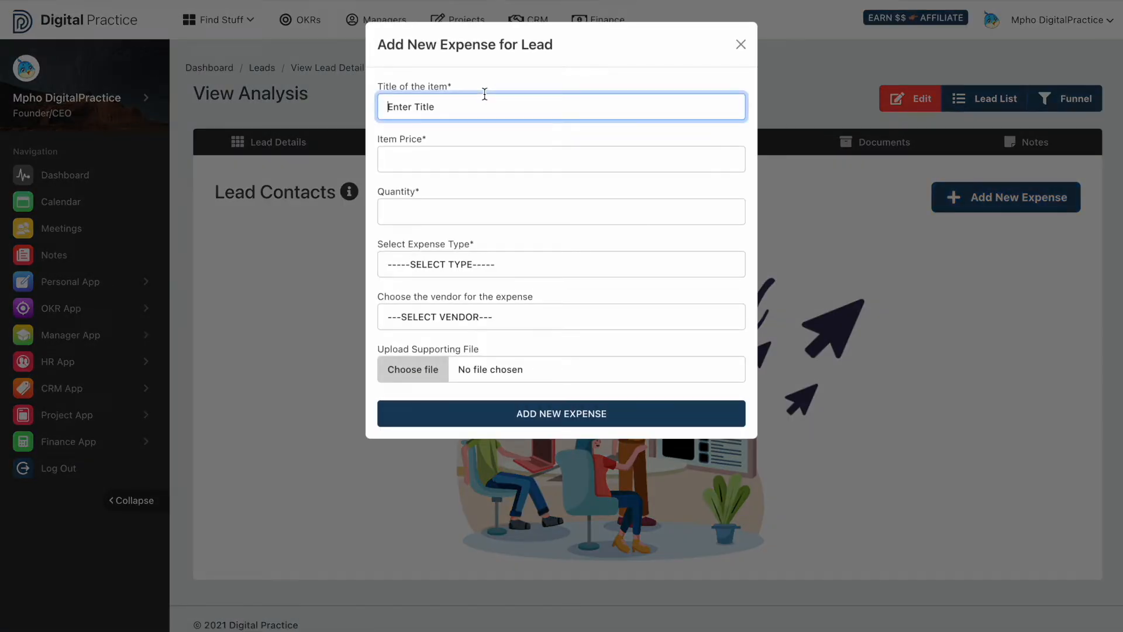
type("Books")
left_click(436, 156)
type("32")
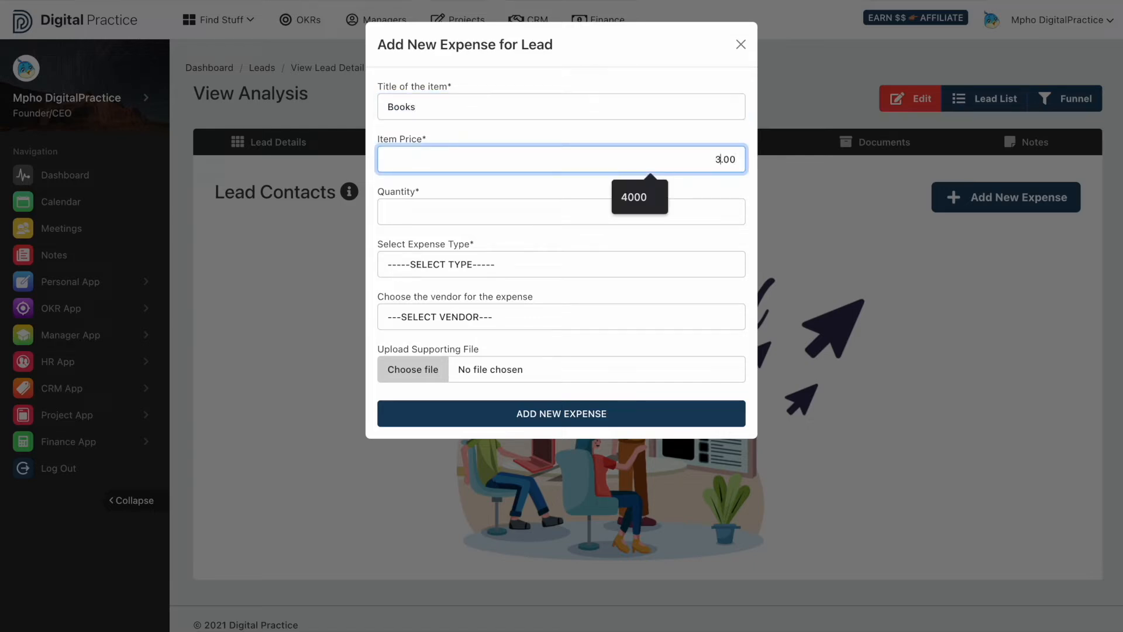
- Set quantity 2, type Business Travel and vendor Khuse Clothing, then add the expense
left_click(398, 209)
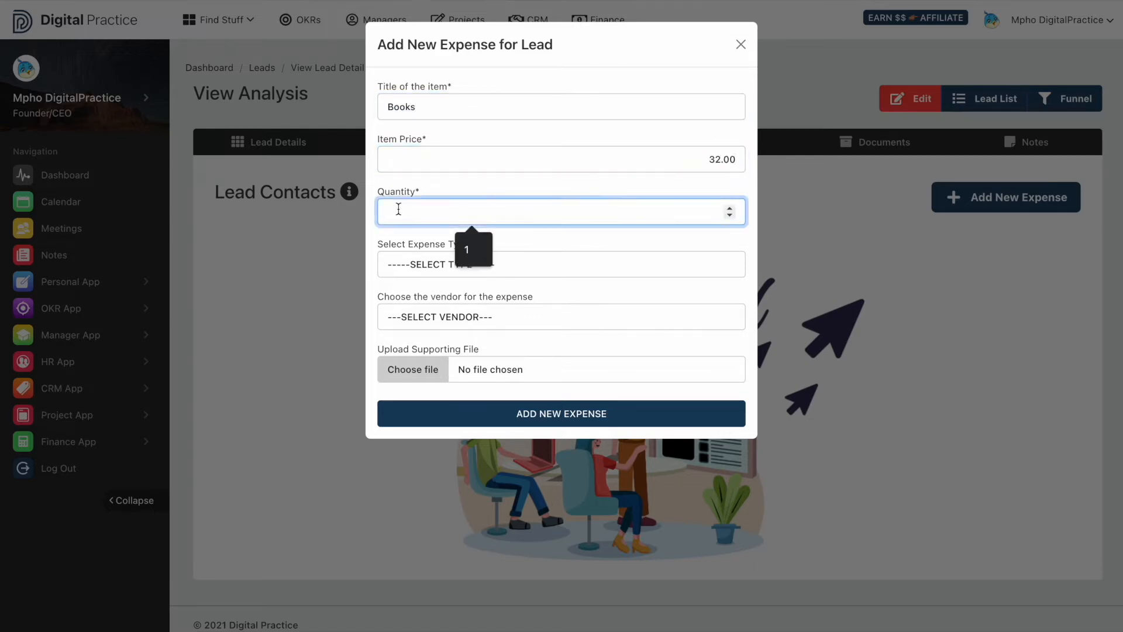
type("2")
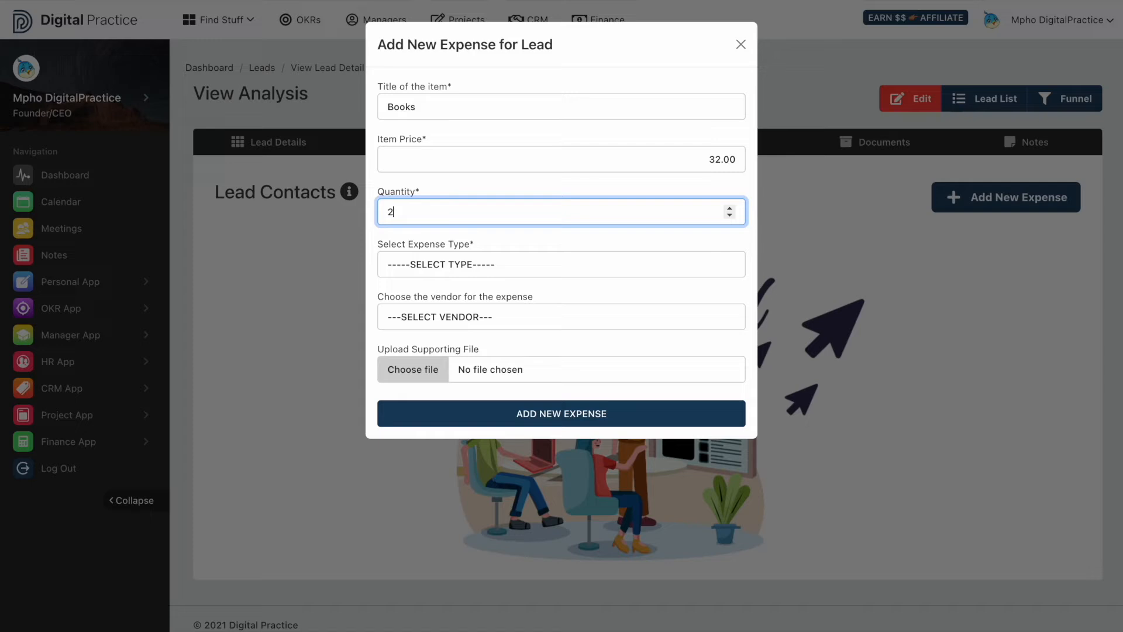
left_click(447, 262)
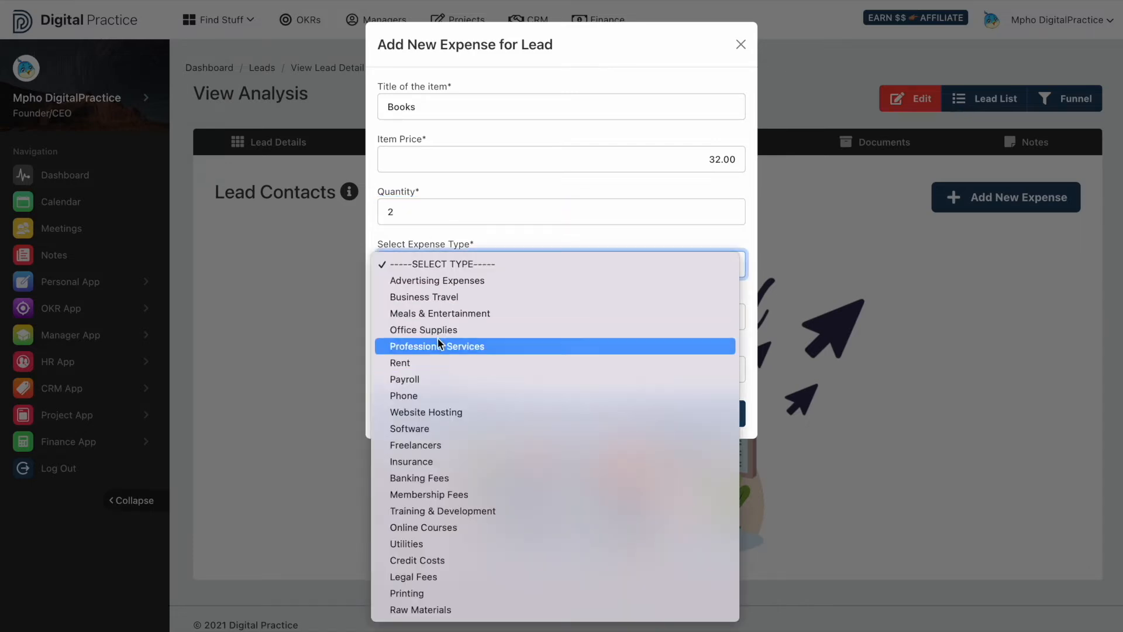
left_click(415, 298)
left_click(416, 316)
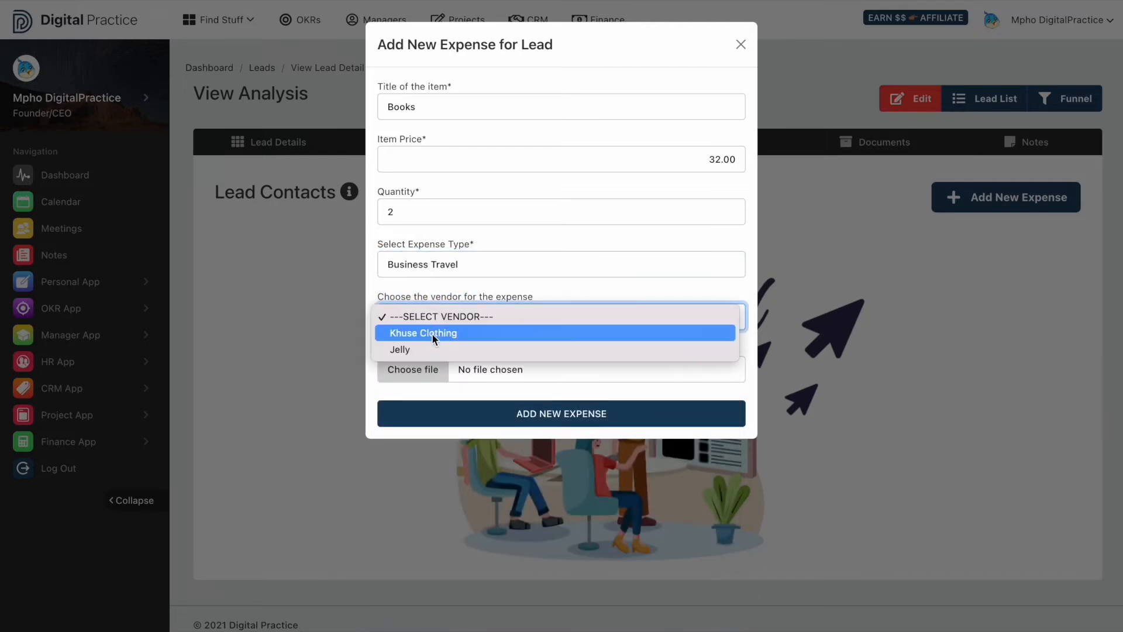
left_click(426, 334)
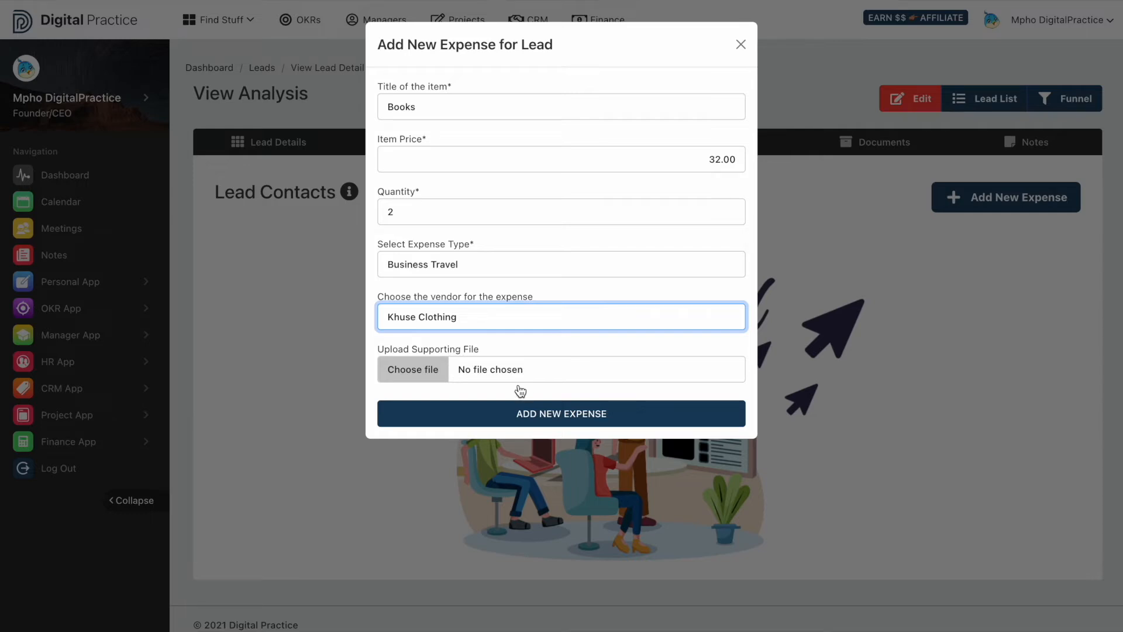
left_click(545, 417)
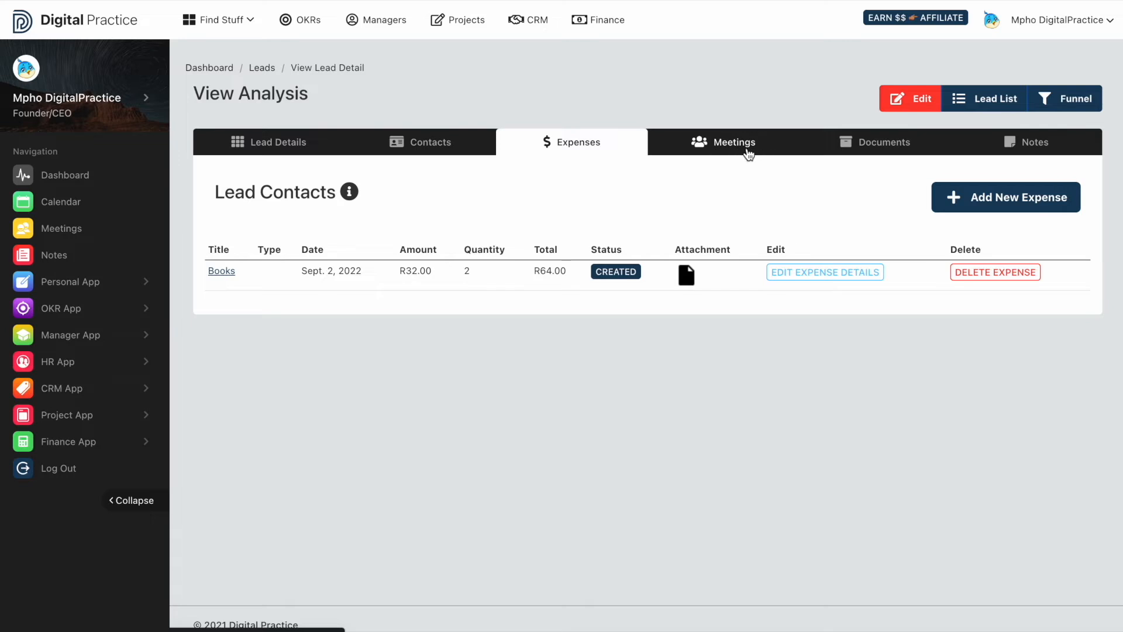
- Start a new meeting titled 'Meeting 1' with no meeting link and a pasted Lorem ipsum description
left_click(739, 147)
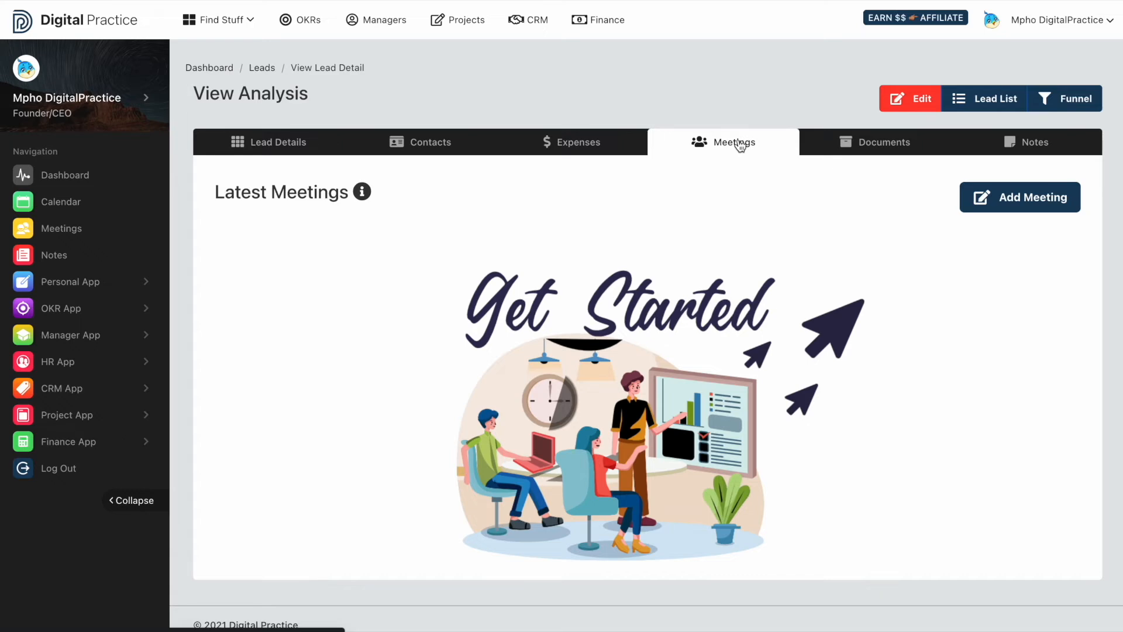
left_click(998, 204)
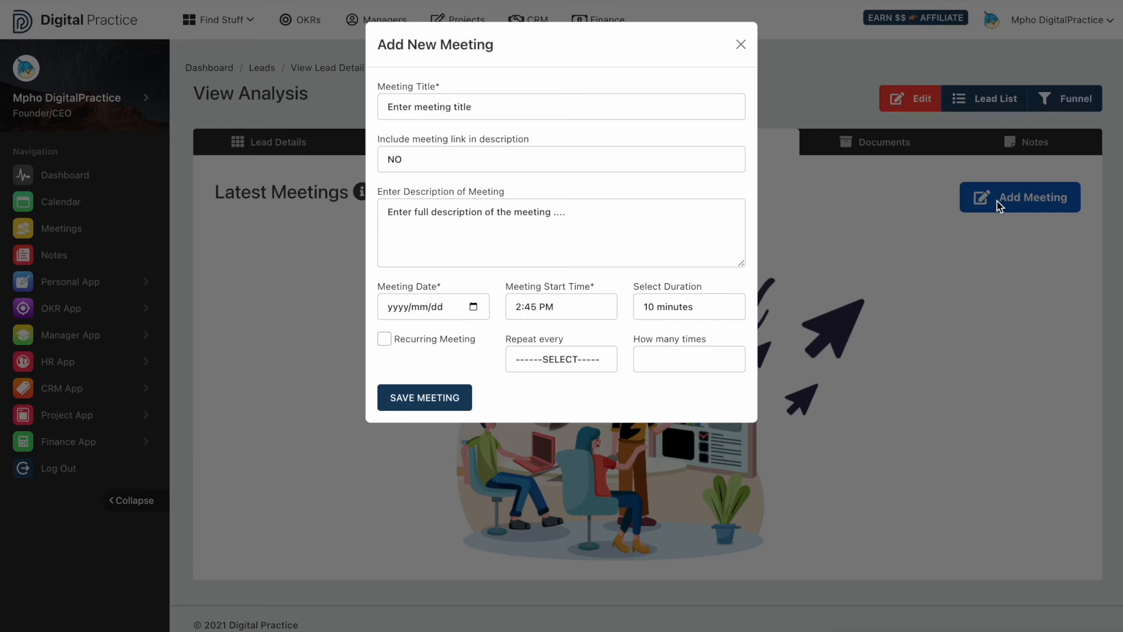
left_click(573, 103)
type("Meeting 1")
left_click(550, 167)
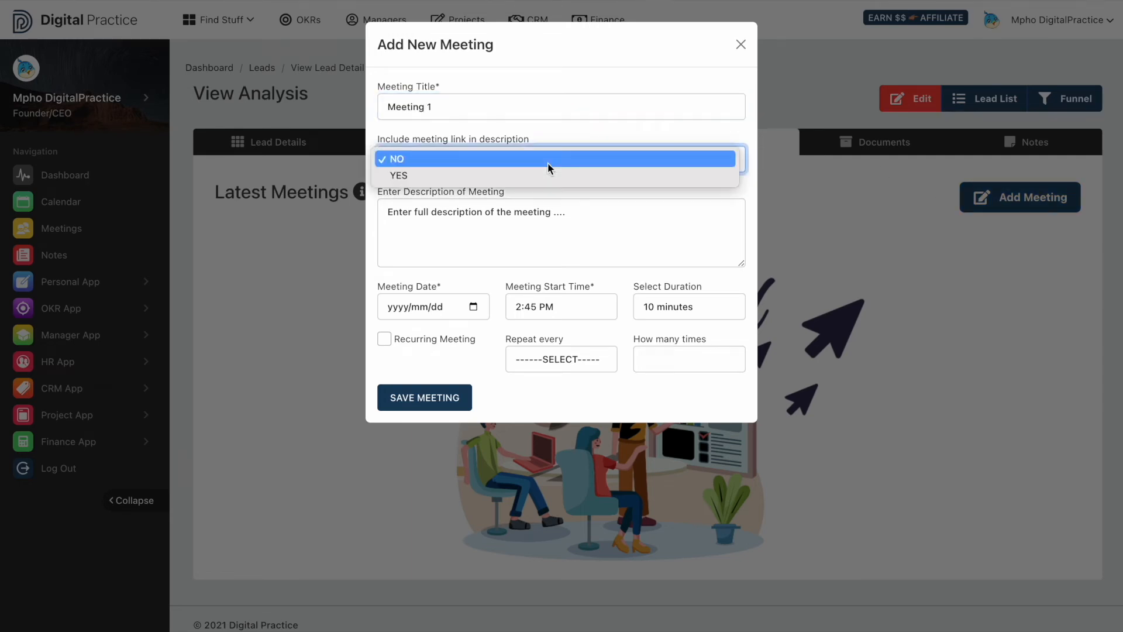
left_click(549, 163)
left_click(521, 237)
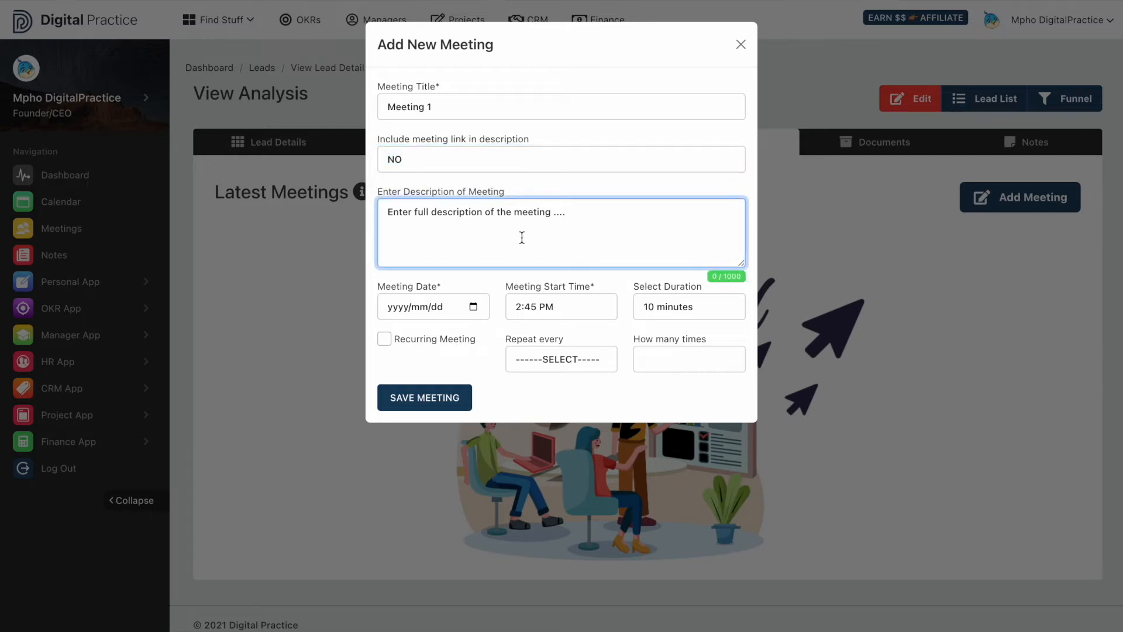
type("Lorem ipsum dolor sit amet, consectetur adipiscing elit. Nulla est purus, ultrices in porttitor in, accumsan non quam. Nam consectetur porttitor rhoncus. Curabitur eu est et leo feugiat auctor vel quis lorem. Ut et ligula dolor, sit amet consequat lorem. Aliquam porta eros sed velit imperdiet egestas.")
- Schedule it for 9 September 2022 at 3:15 PM for 45 minutes and save
left_click(474, 310)
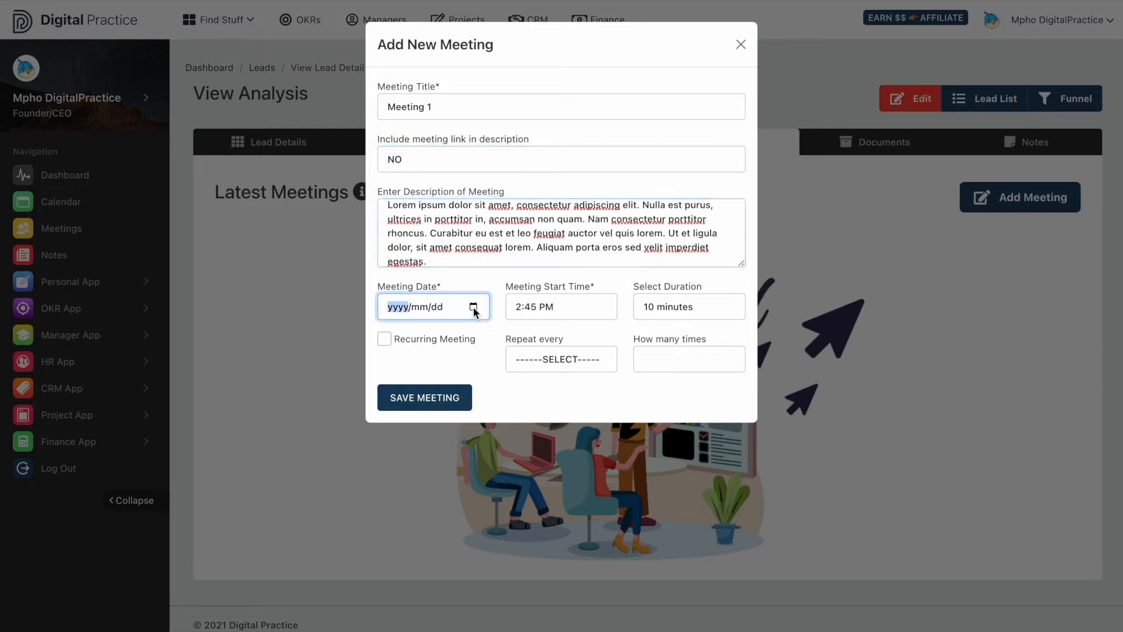
left_click(473, 307)
left_click(506, 410)
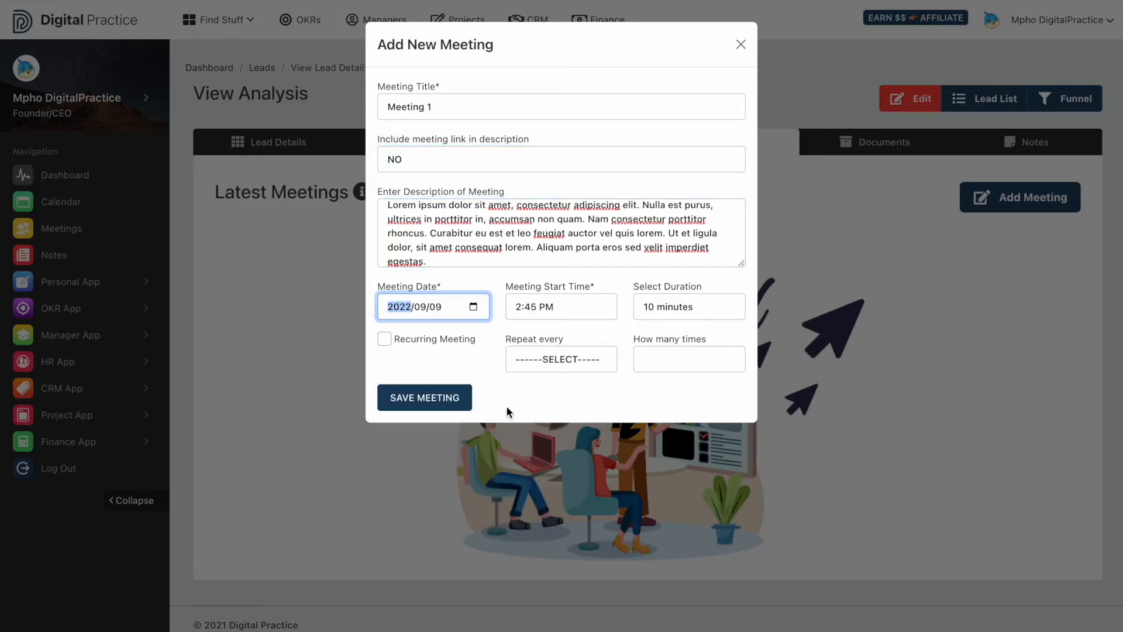
left_click(575, 305)
left_click(577, 340)
left_click(577, 339)
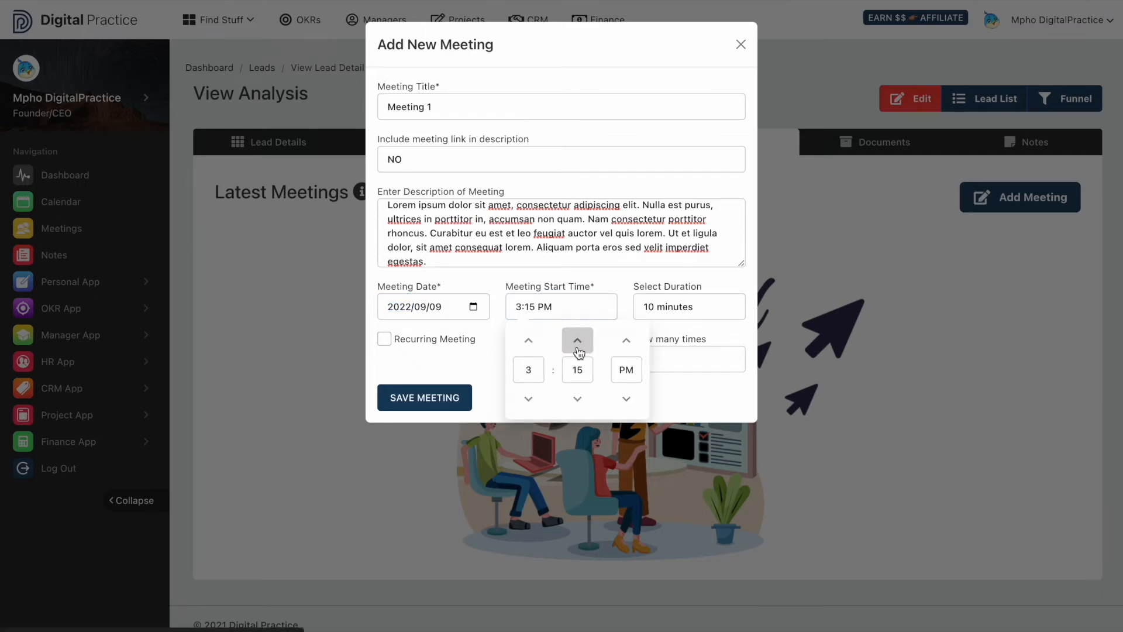
left_click(680, 309)
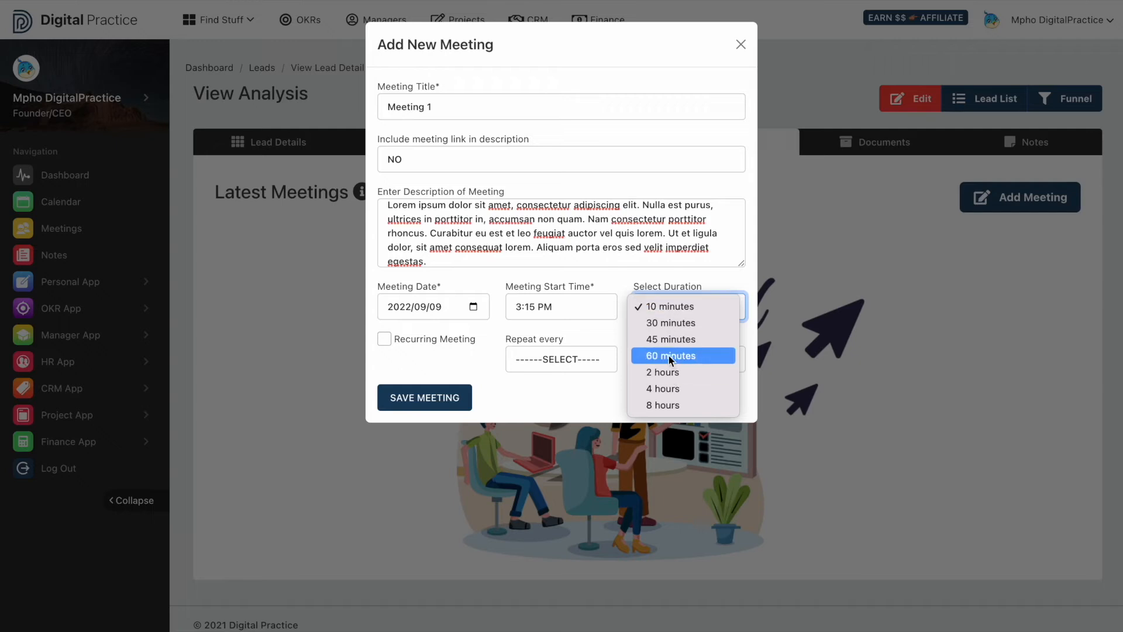
left_click(666, 339)
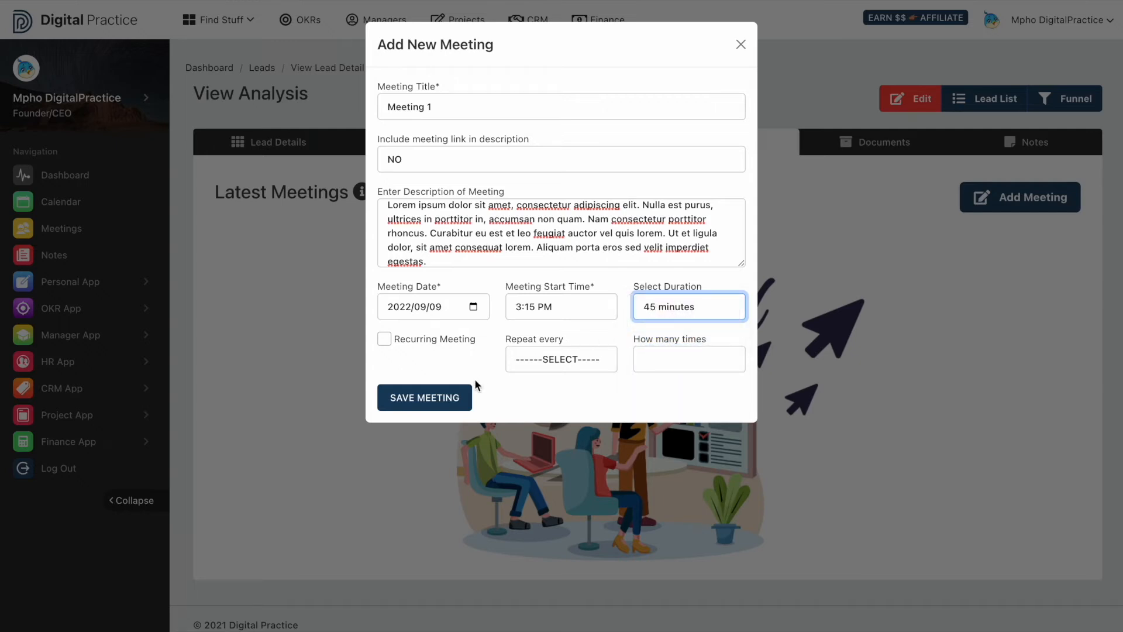
left_click(451, 400)
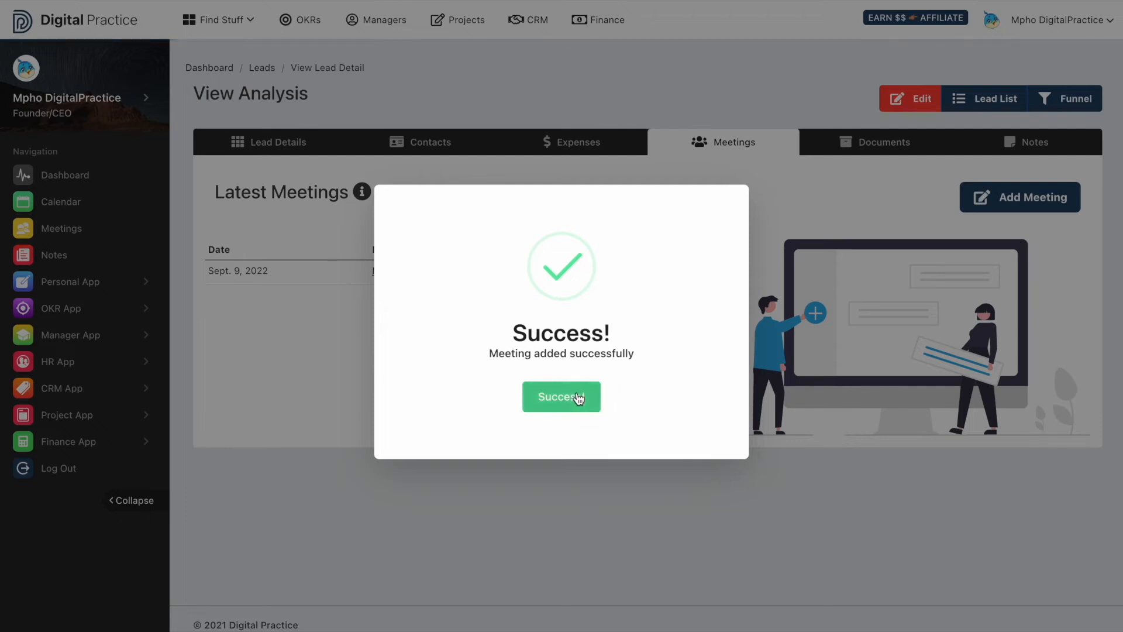
left_click(579, 397)
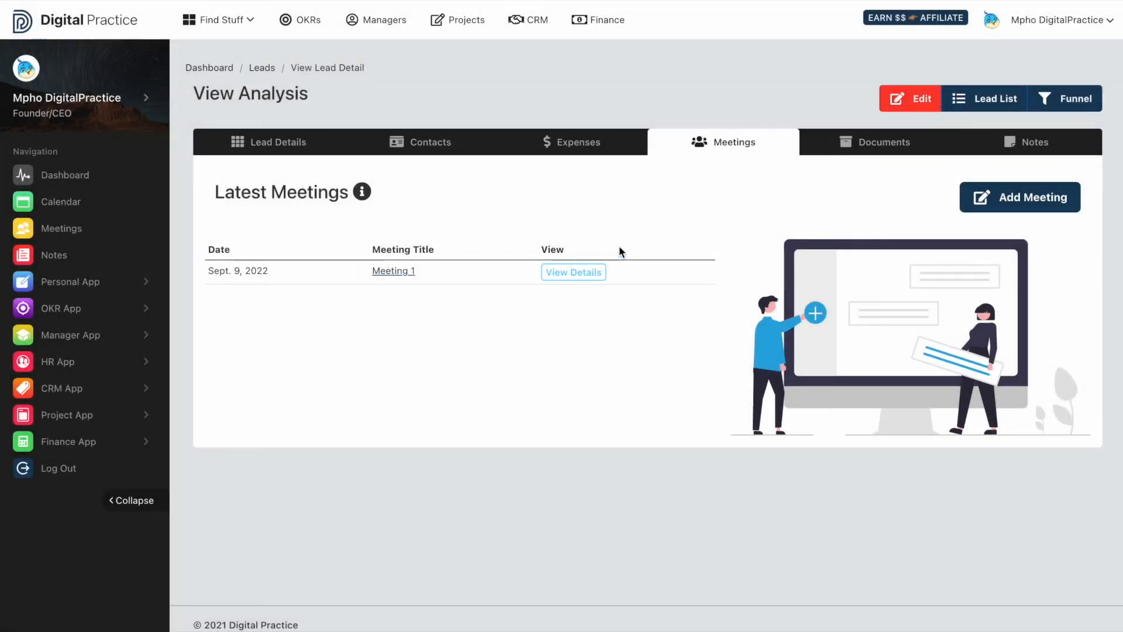
- Open Meeting 1's details and scroll through its attendees, action points and notes sections
left_click(572, 281)
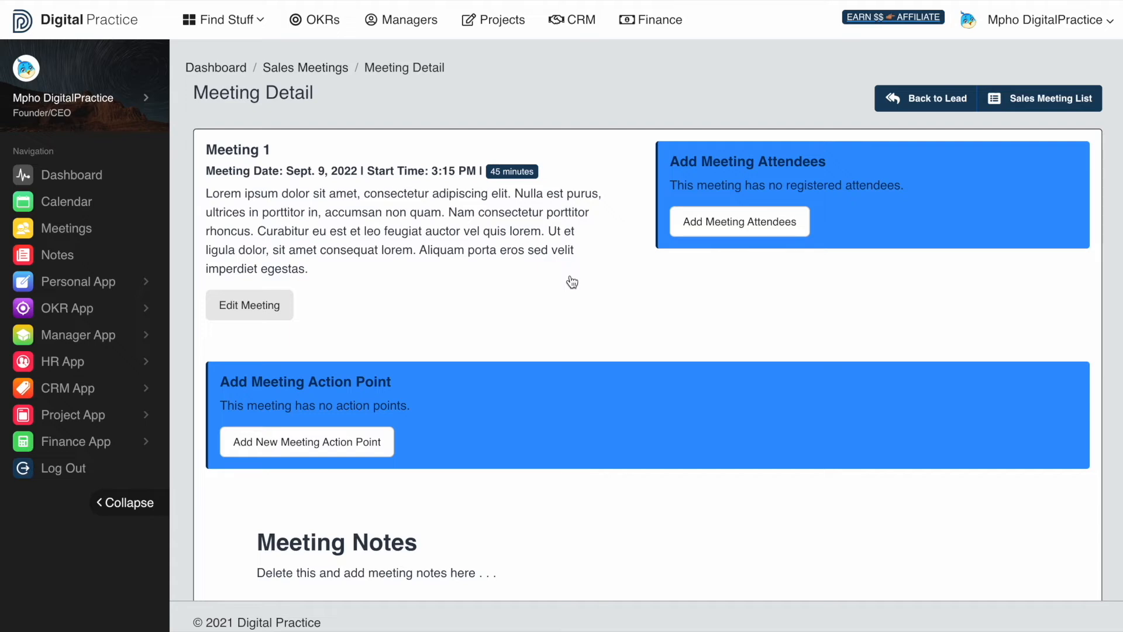
scroll(571, 282, "down", 2)
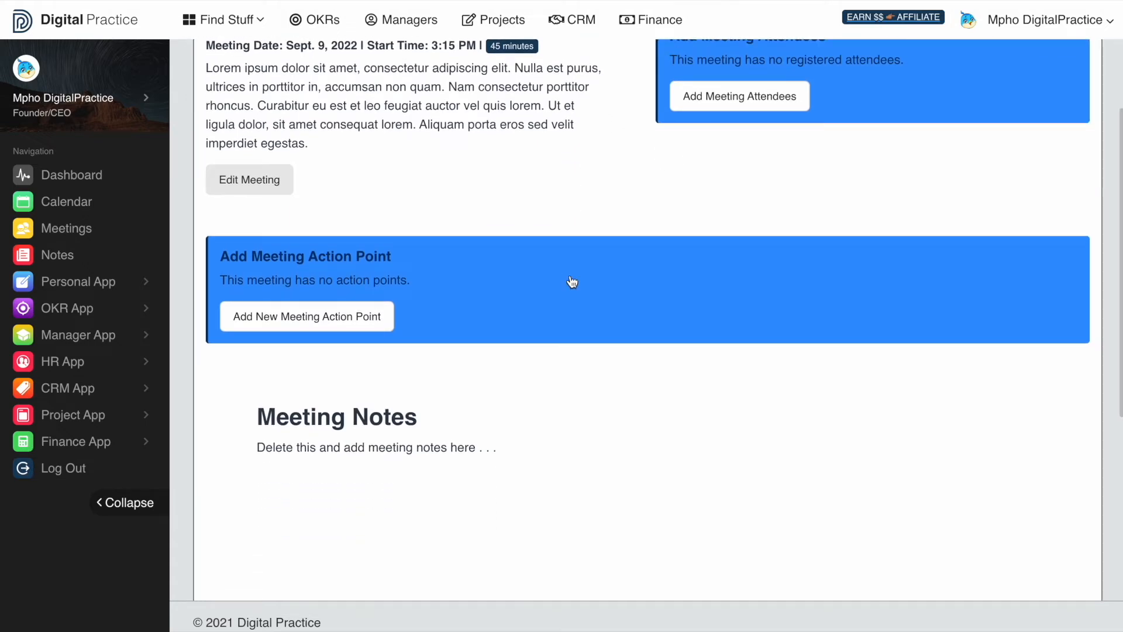
scroll(572, 282, "up", 2)
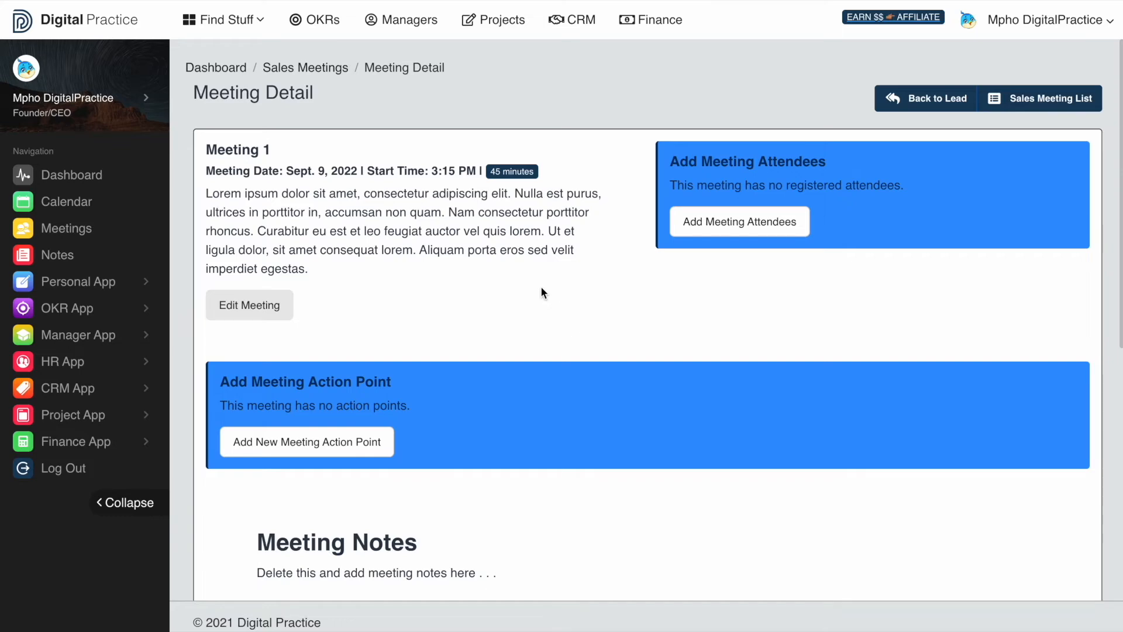
scroll(540, 286, "down", 7)
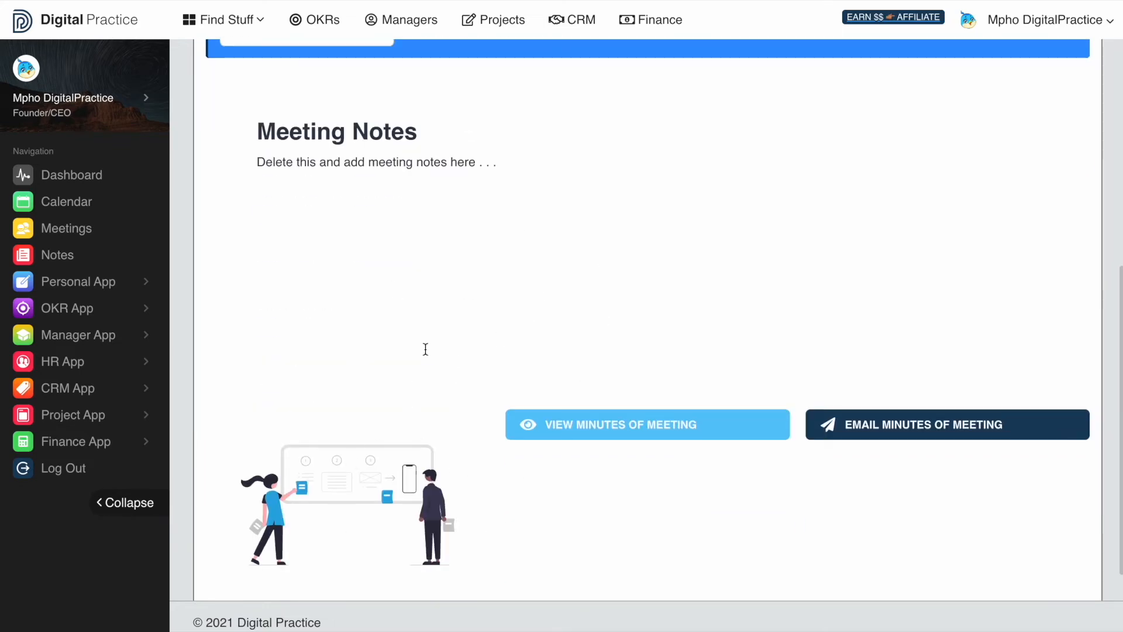
scroll(437, 262, "up", 6)
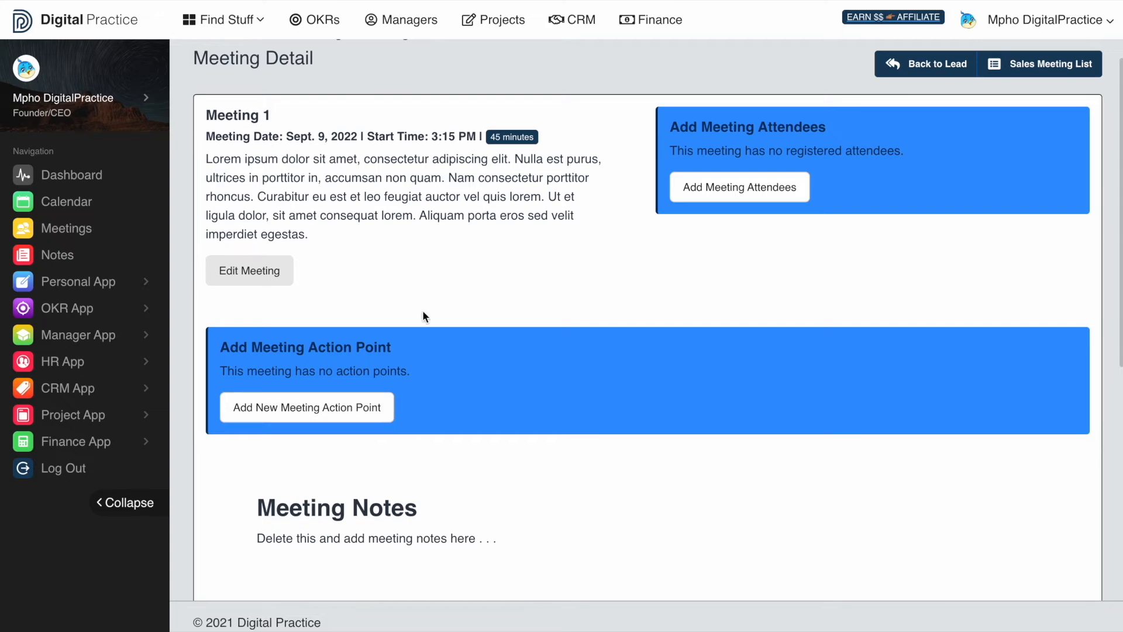
scroll(501, 319, "down", 7)
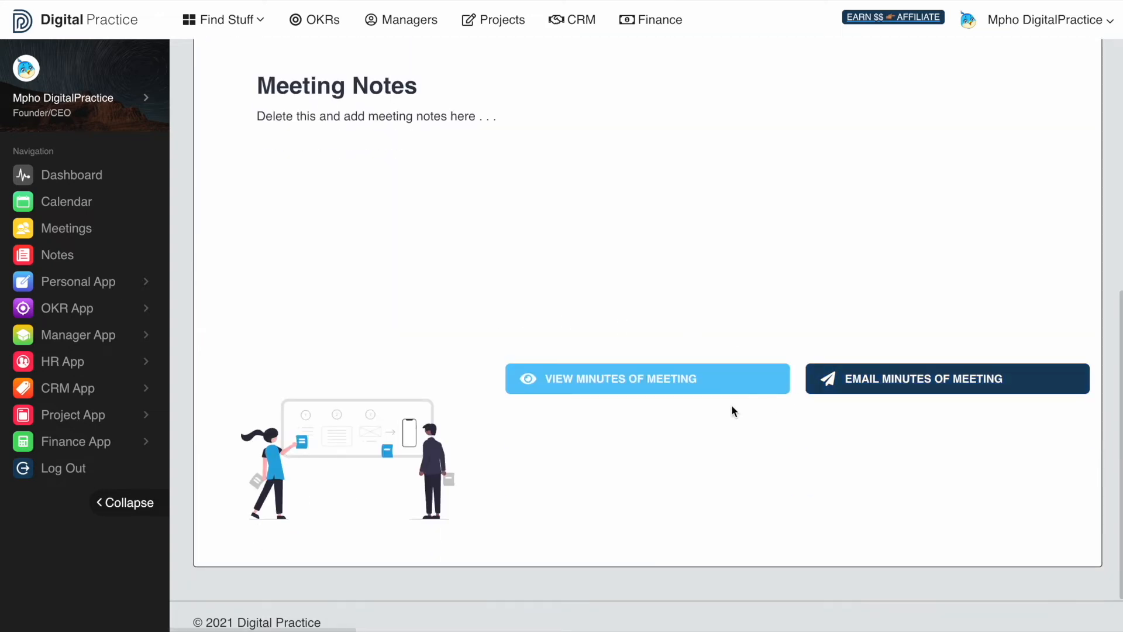
scroll(726, 416, "up", 8)
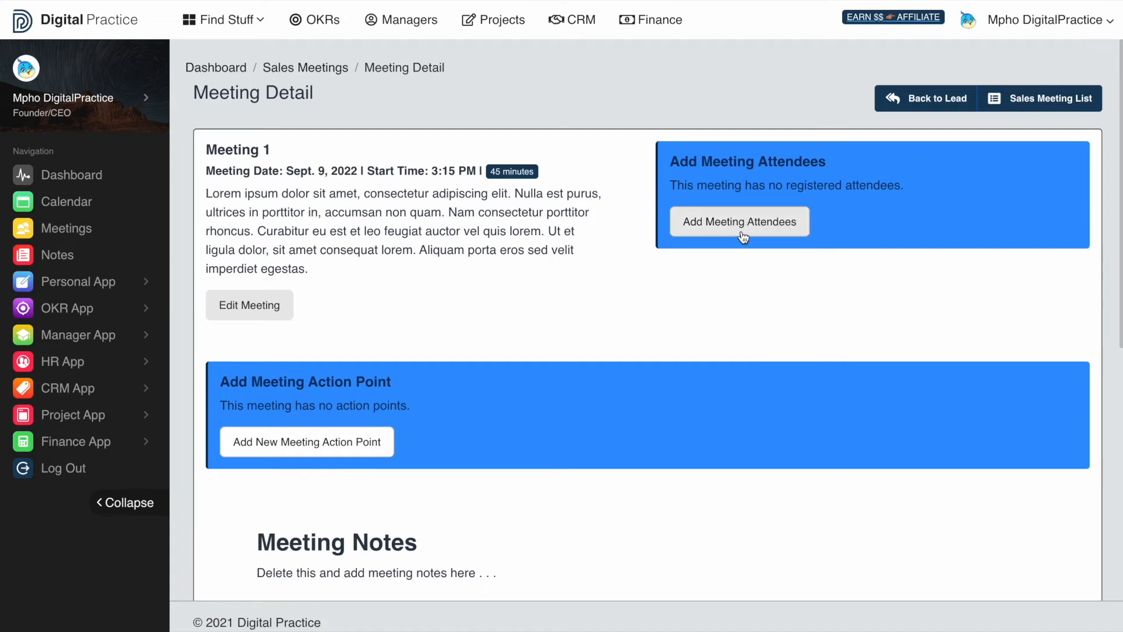
- Add an attendee to Meeting 1 with first name, last name and email address
left_click(759, 223)
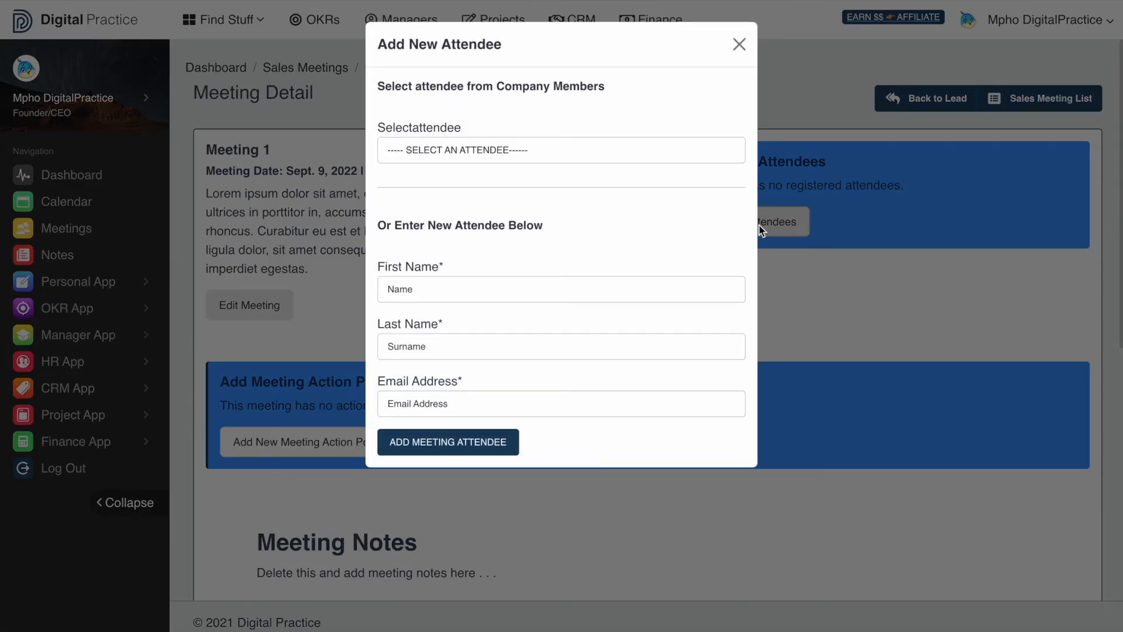
left_click(585, 149)
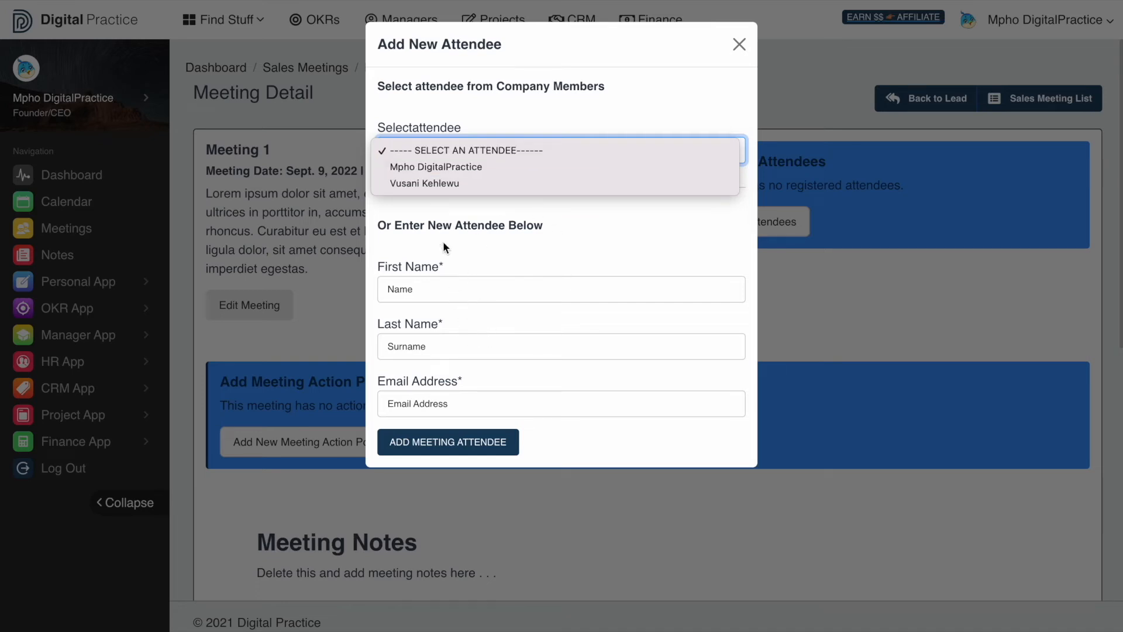
left_click(440, 167)
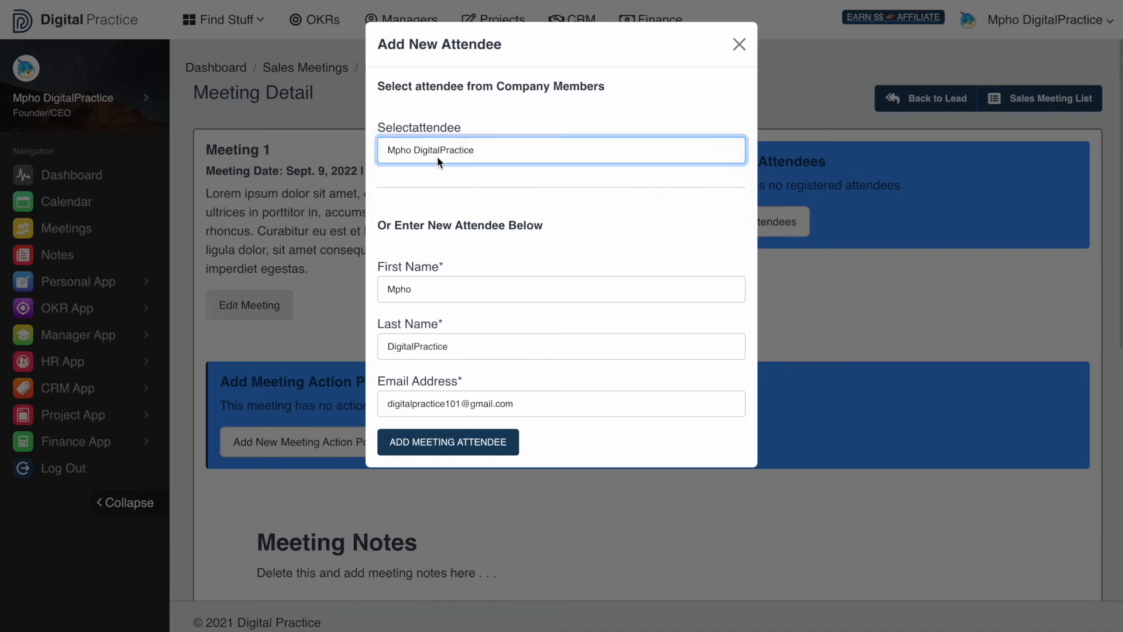
left_click(438, 280)
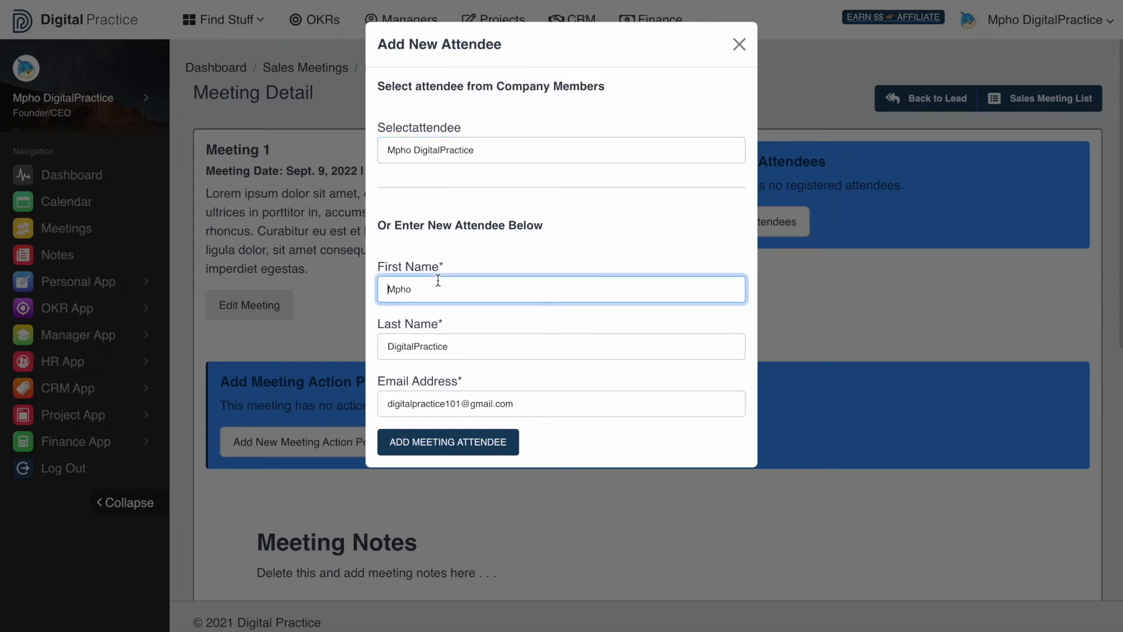
left_click(433, 154)
left_click(417, 134)
left_click(408, 289)
left_click(454, 348)
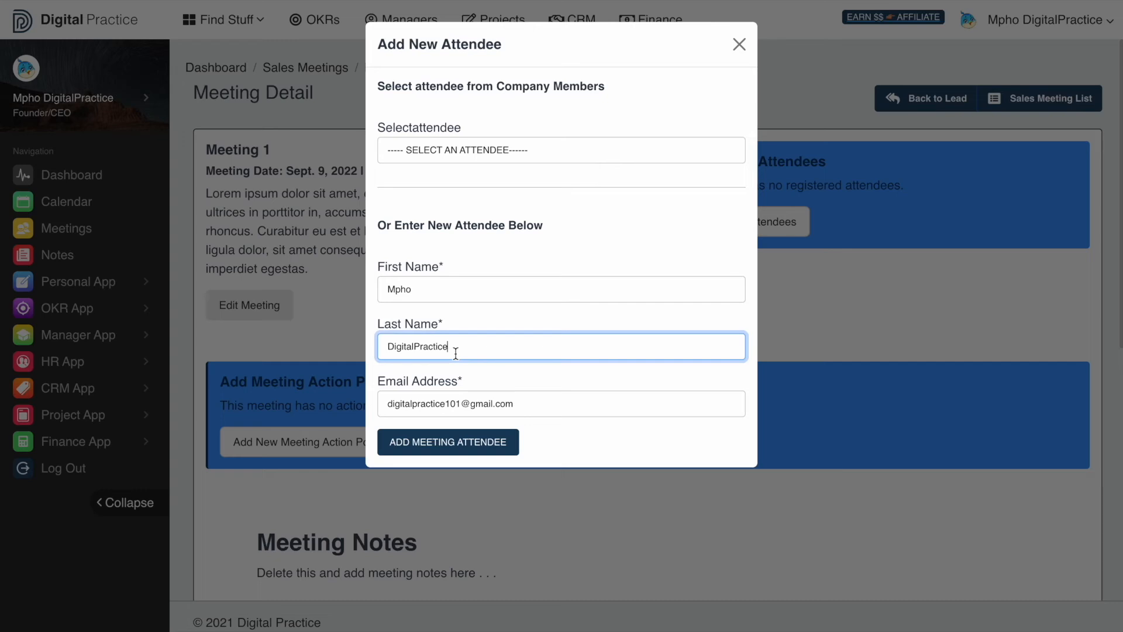
left_click_drag(506, 404, 427, 405)
left_click(426, 405)
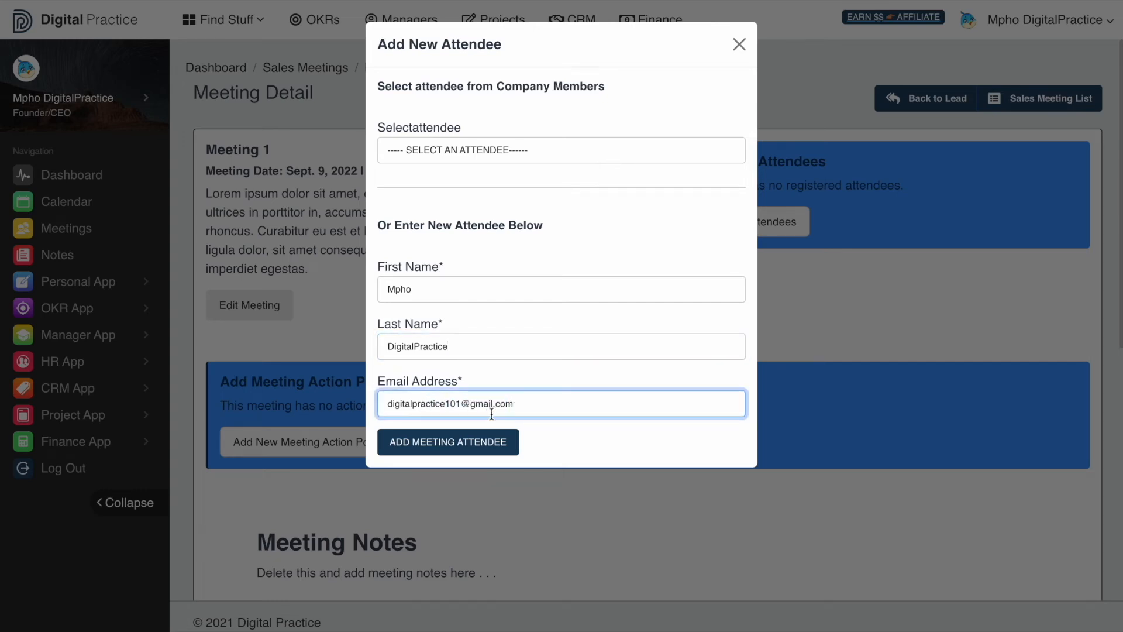
left_click(470, 447)
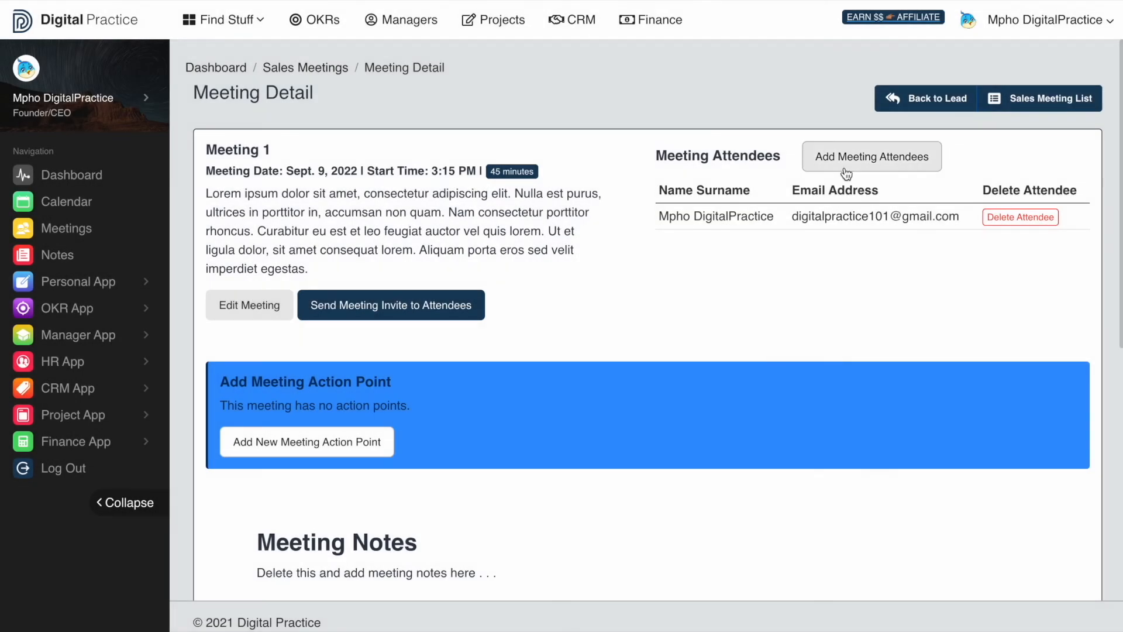
- Close the second attendee form unused and return to Meeting 1's detail page
left_click(845, 170)
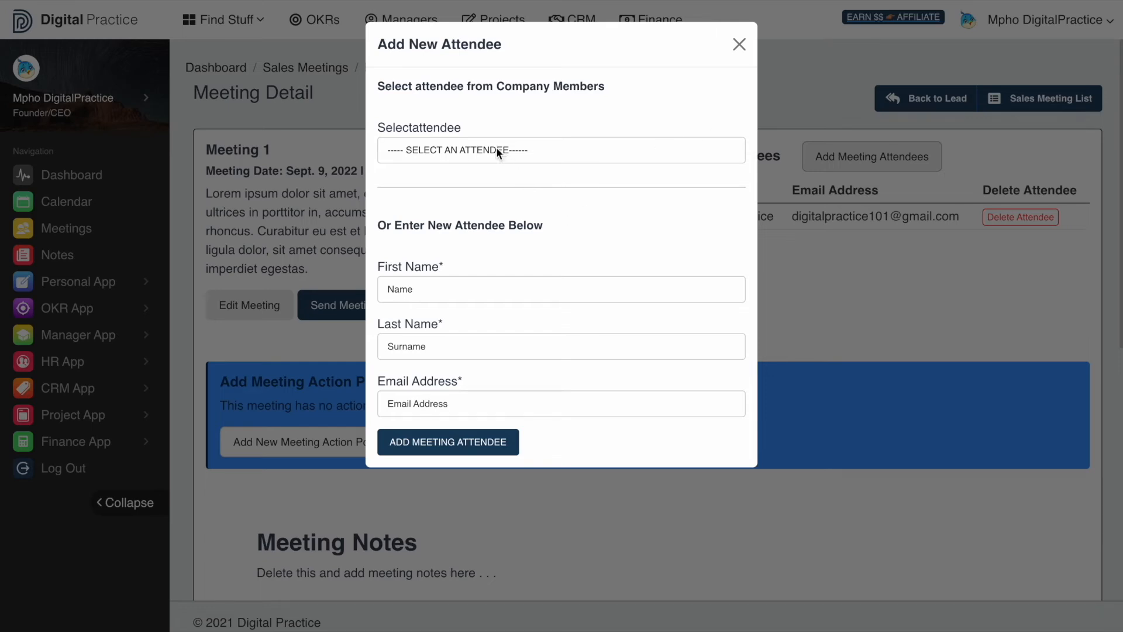
left_click(432, 295)
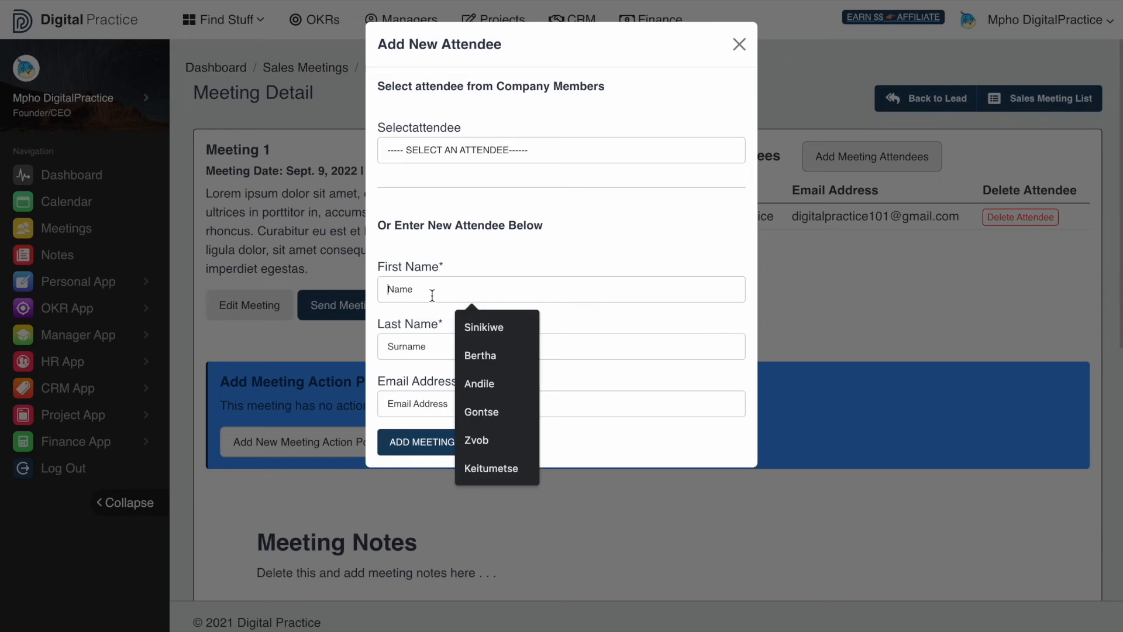
left_click(845, 287)
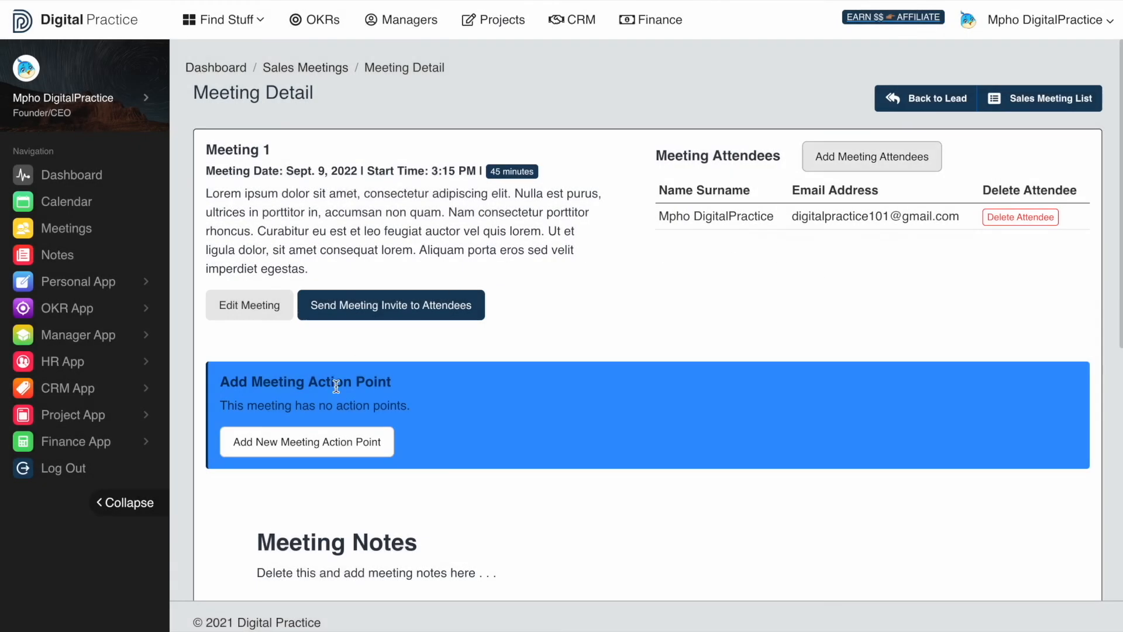
scroll(384, 412, "down", 3)
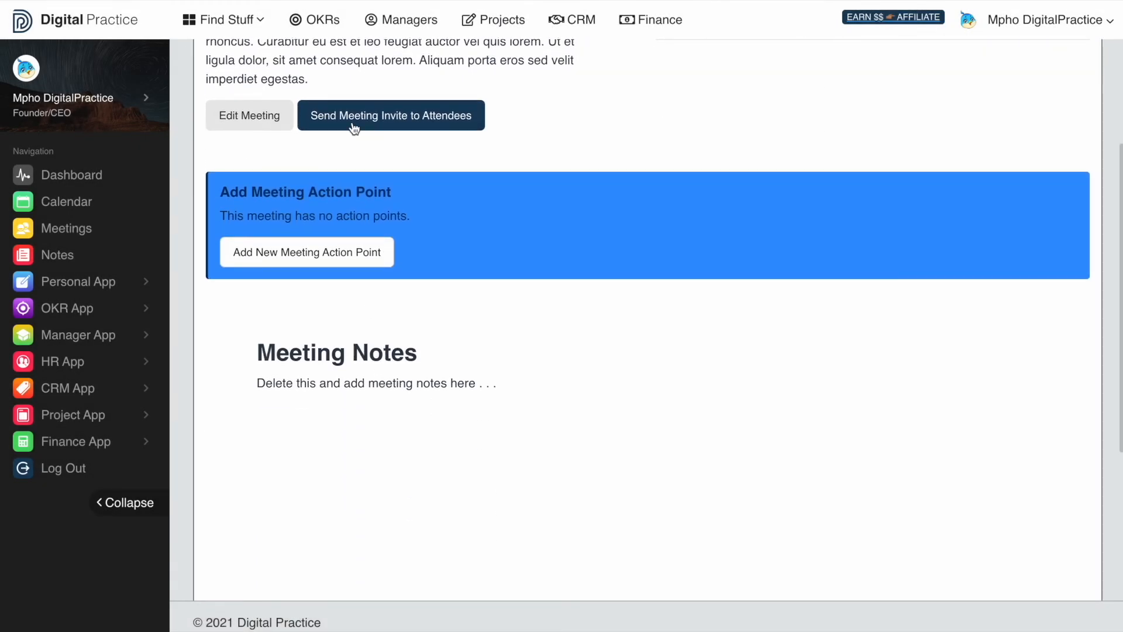
- Send the Meeting 1 attendee invite in the Africa/Johannesburg timezone and dismiss the success message
left_click(391, 126)
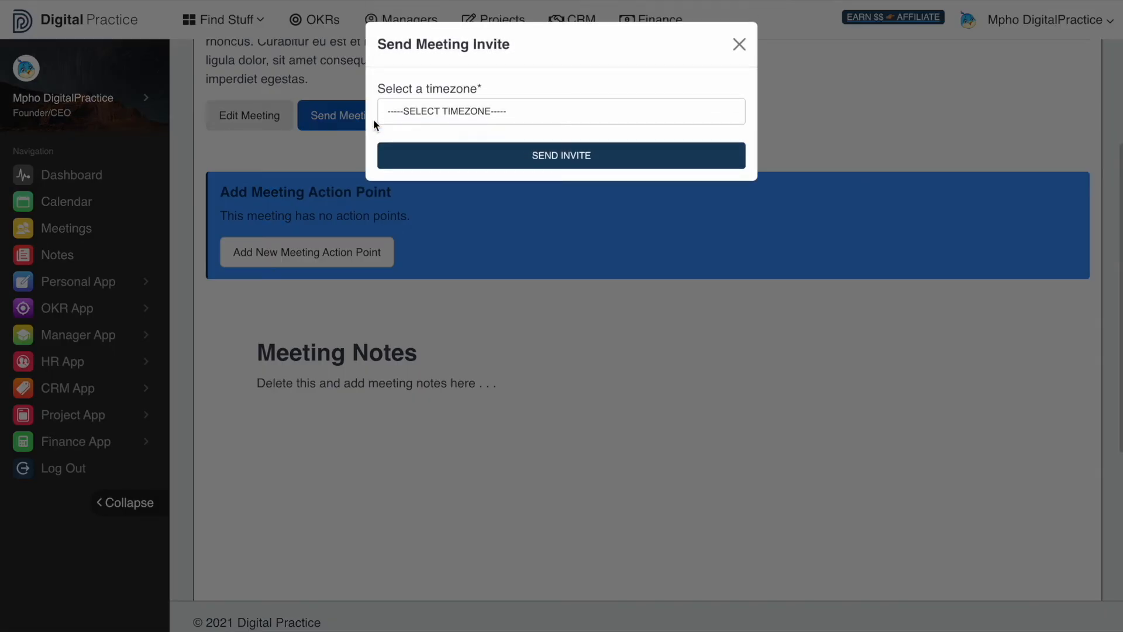
left_click(411, 111)
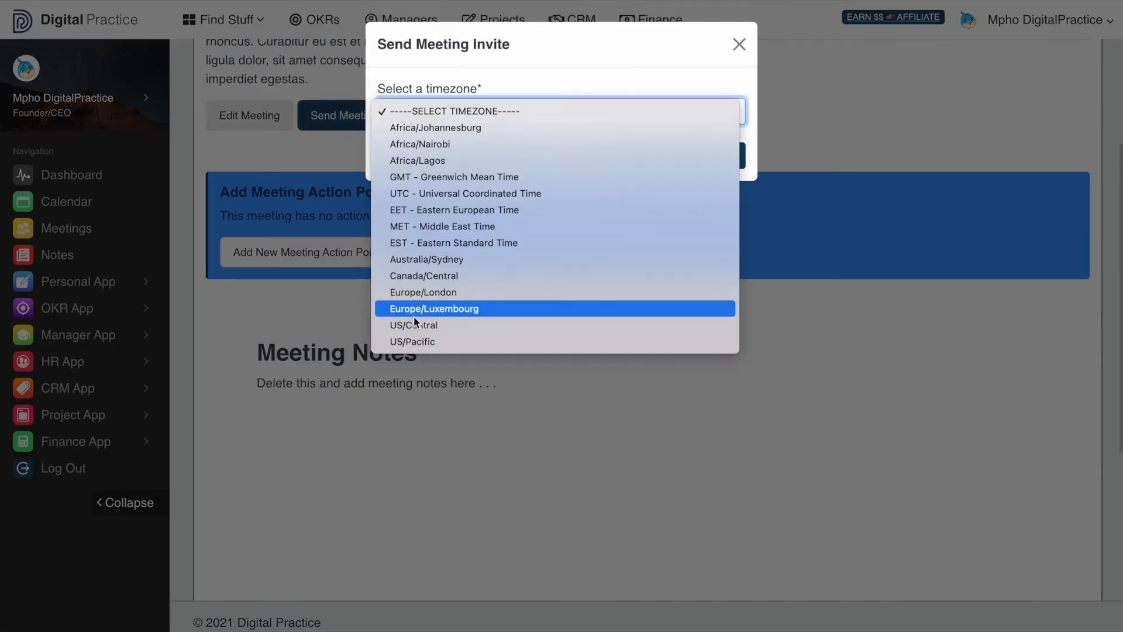
left_click(413, 128)
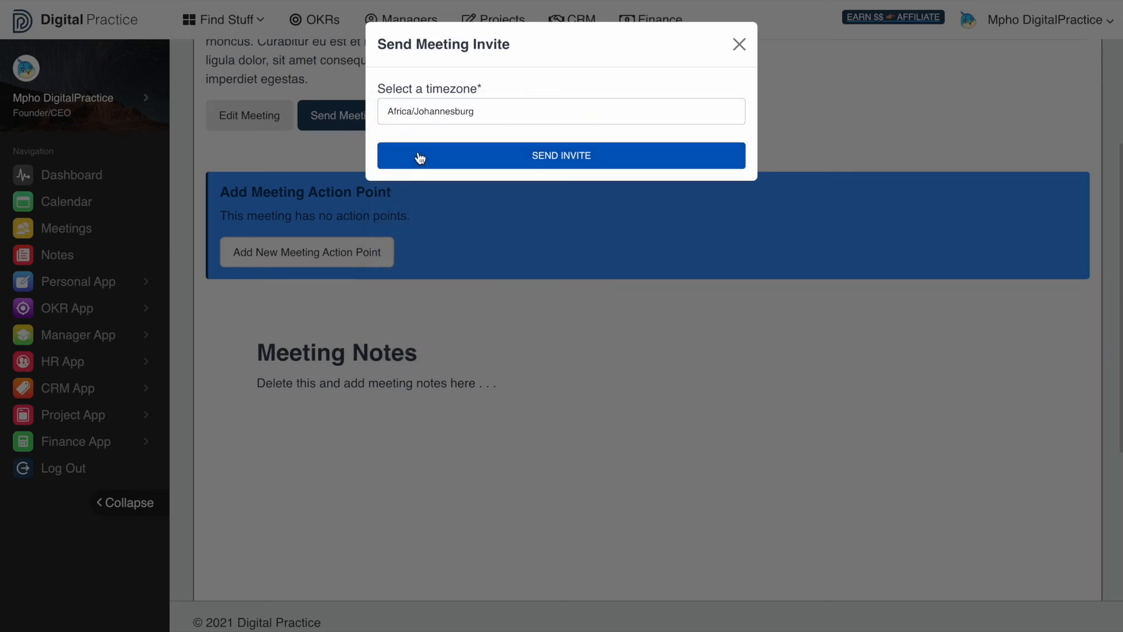
left_click(420, 158)
left_click(575, 407)
scroll(576, 407, "down", 4)
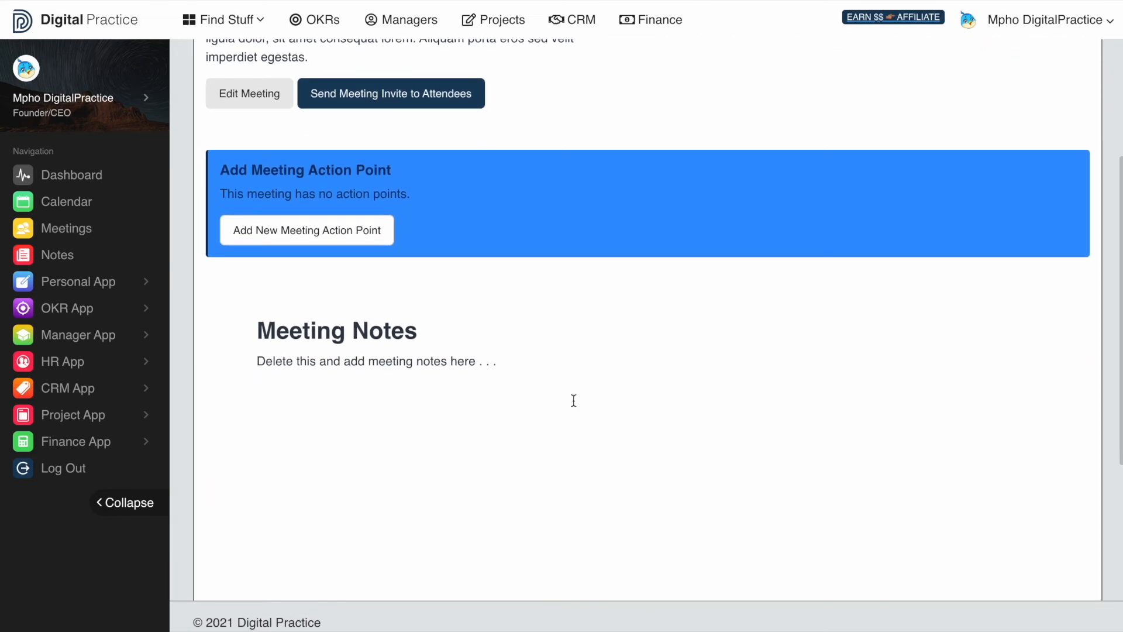
scroll(573, 400, "down", 3)
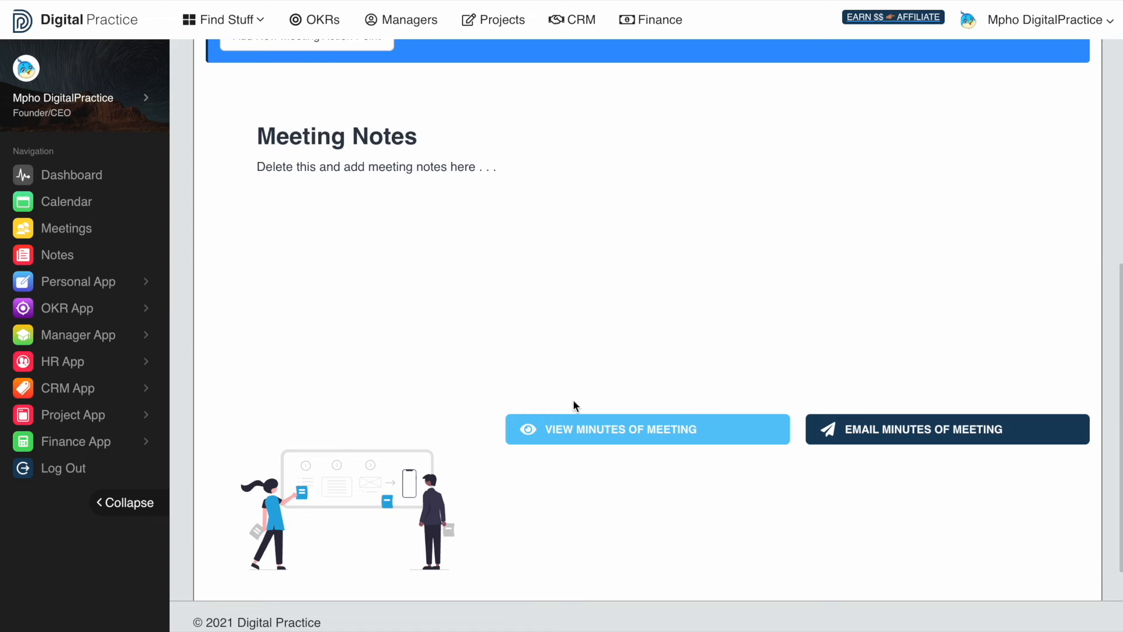
scroll(573, 404, "up", 4)
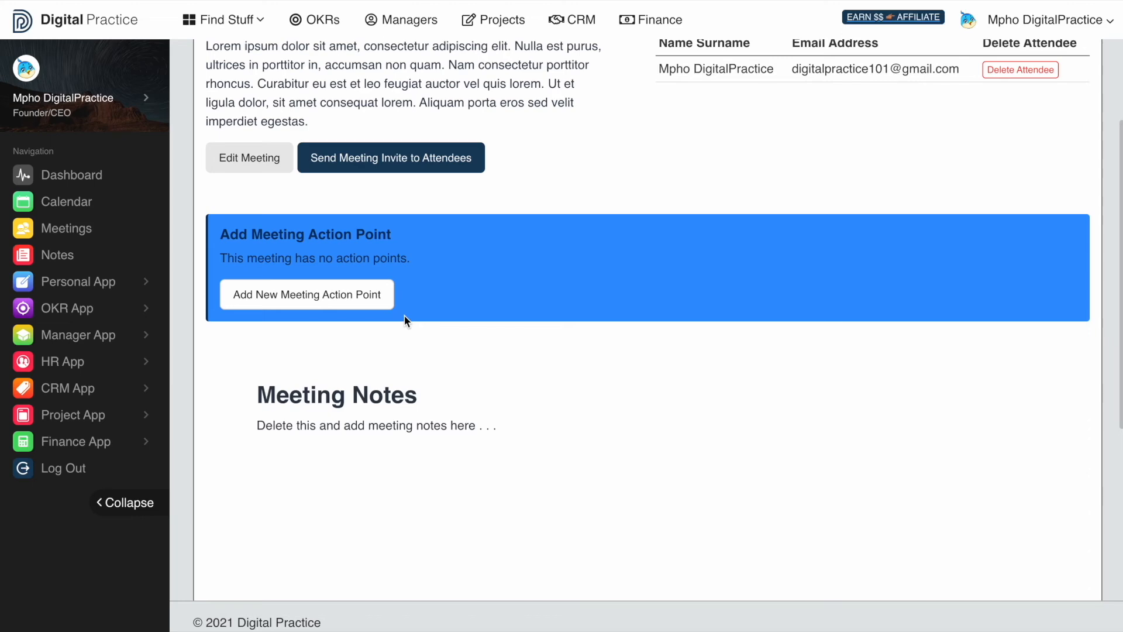
scroll(404, 316, "down", 1)
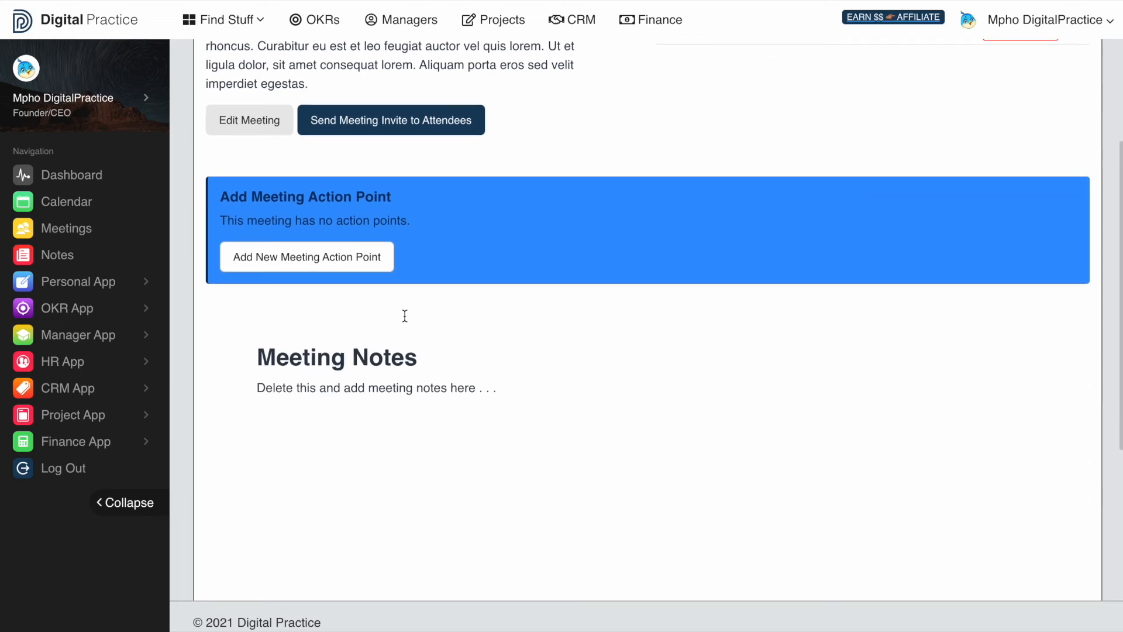
- Start a new meeting action point titled 'Action 1' and paste in its description
left_click(346, 263)
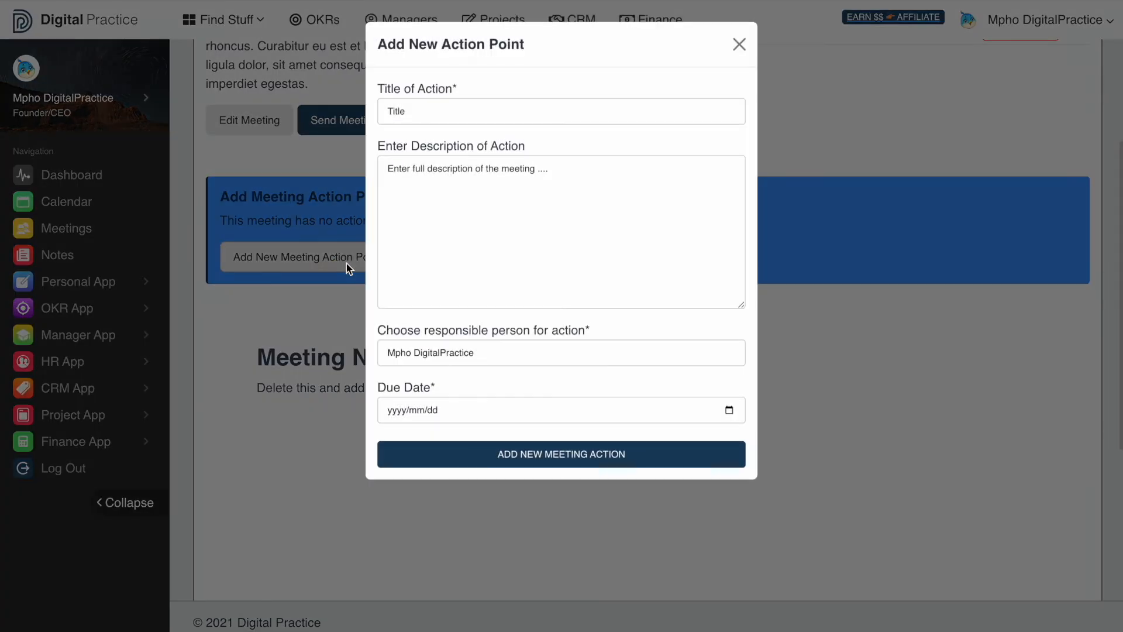
left_click(408, 112)
type("A")
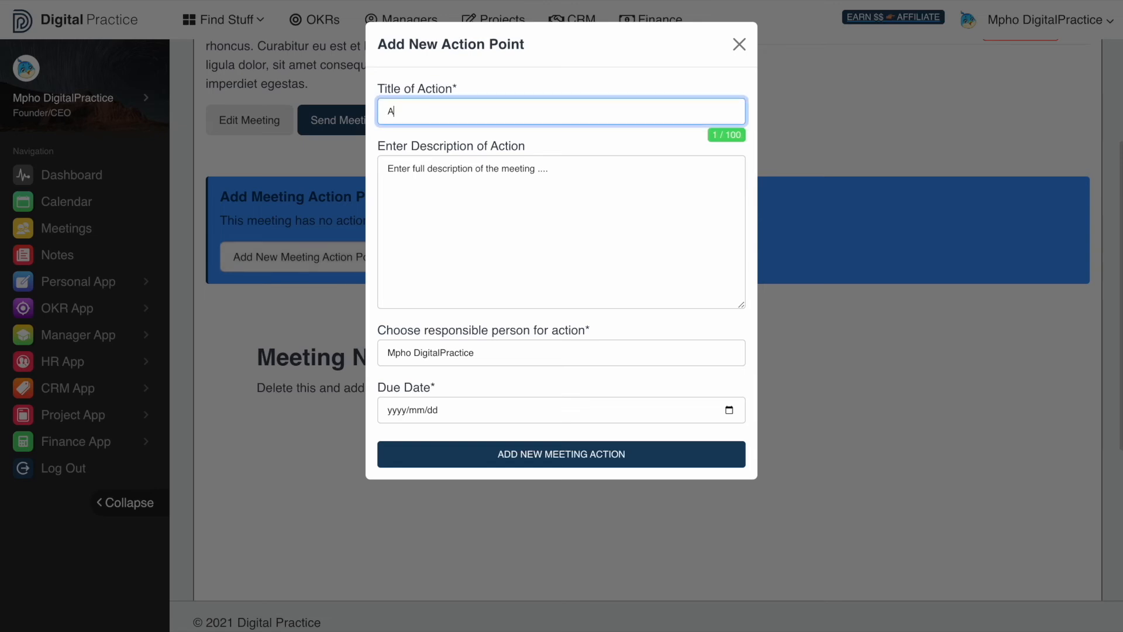
type("ction 1")
left_click(410, 216)
type("Lorem ipsum dolor sit amet, consectetur adipiscing elit. Nulla est purus, ultrices in porttitor in, accumsan non quam. Nam consectetur porttitor rhoncus. Curabitur eu est et leo feugiat auctor vel quis lorem. Ut et ligula dolor, sit amet consequat lorem. Aliquam porta eros sed velit imperdiet egestas.")
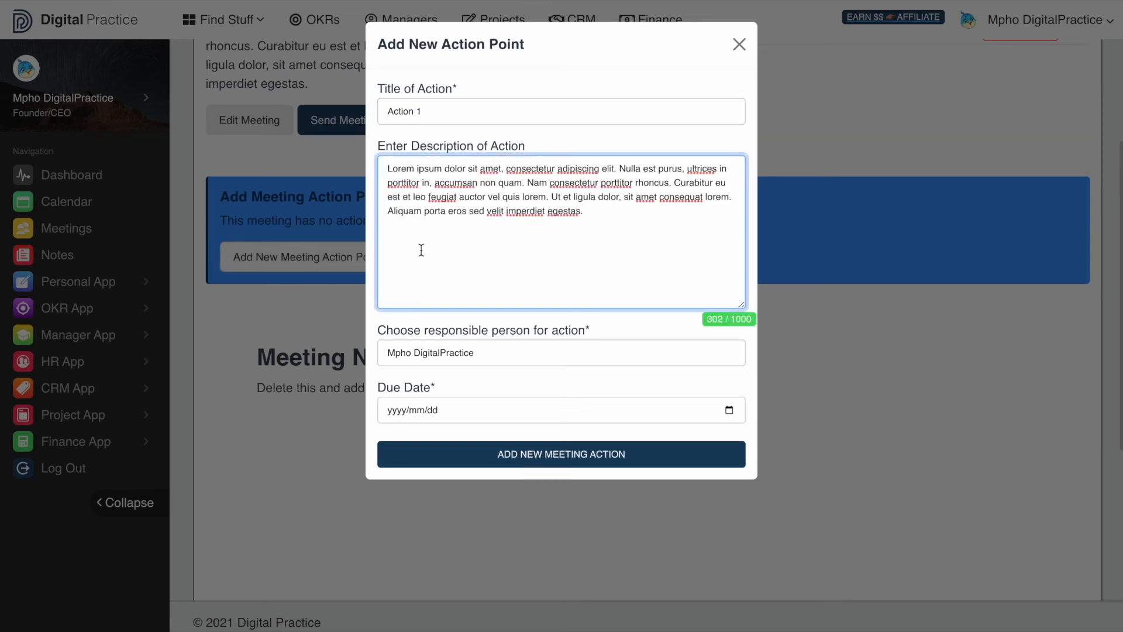
scroll(434, 273, "down", 2)
scroll(434, 274, "down", 1)
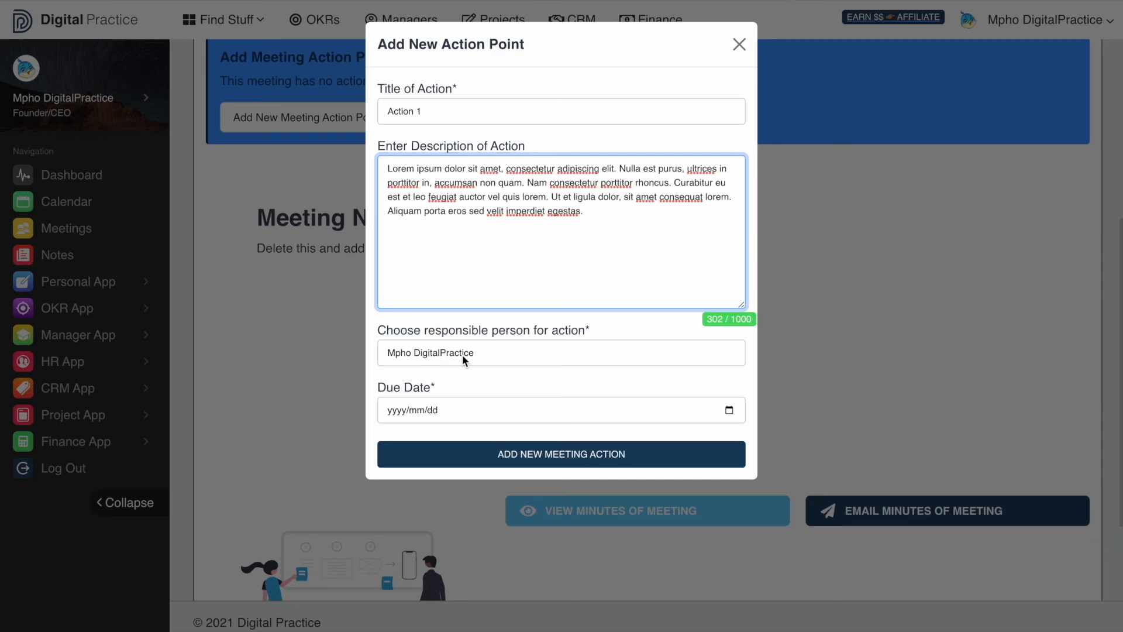
- Keep the current user as responsible person, set the due date to 2022/09/12, and save the action
left_click(462, 354)
left_click(465, 350)
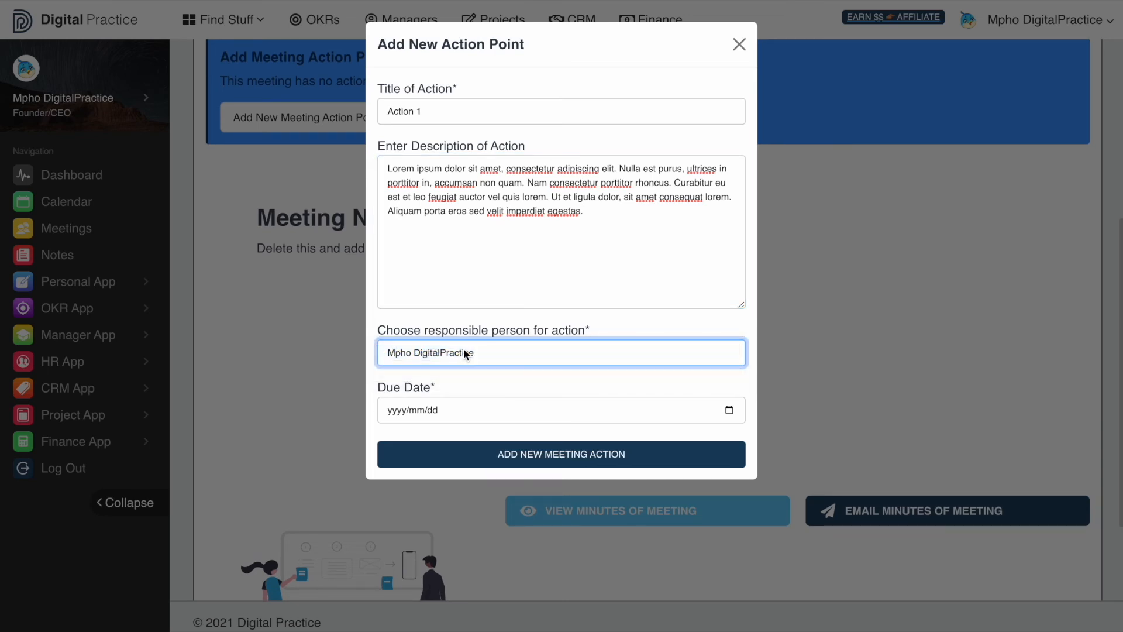
scroll(463, 349, "down", 1)
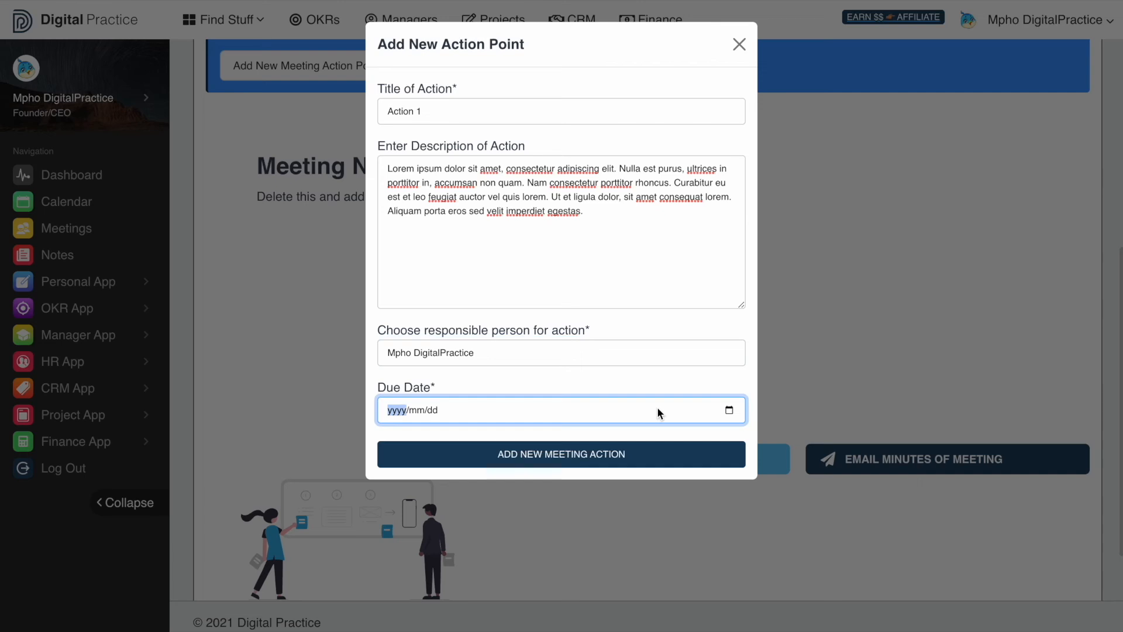
left_click(729, 411)
left_click(426, 537)
left_click(543, 463)
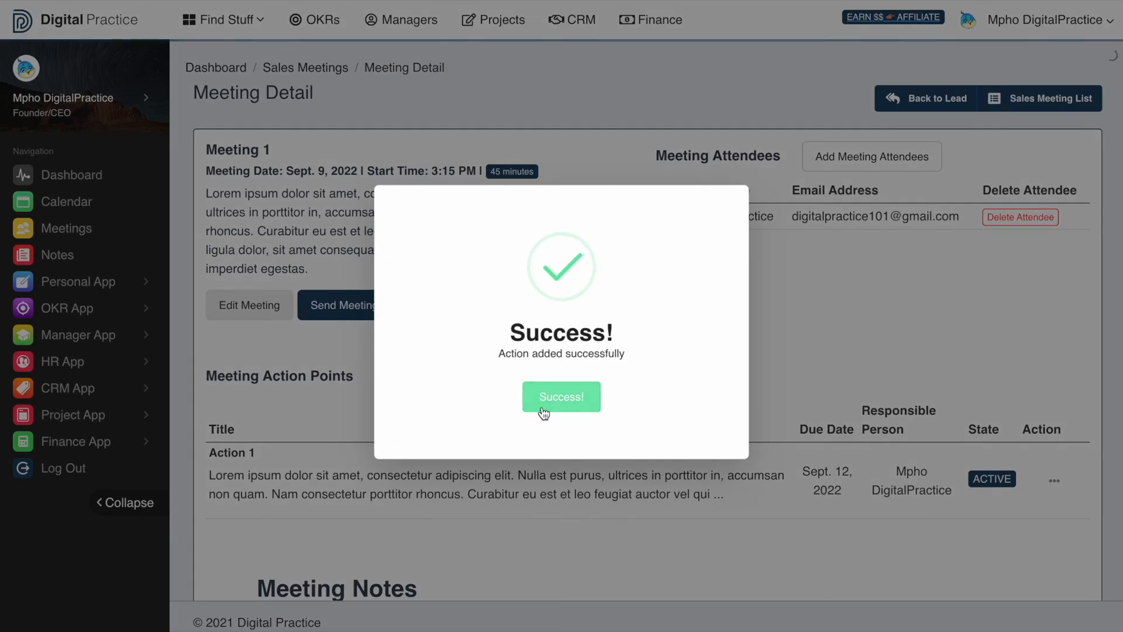
left_click(541, 398)
scroll(451, 497, "down", 3)
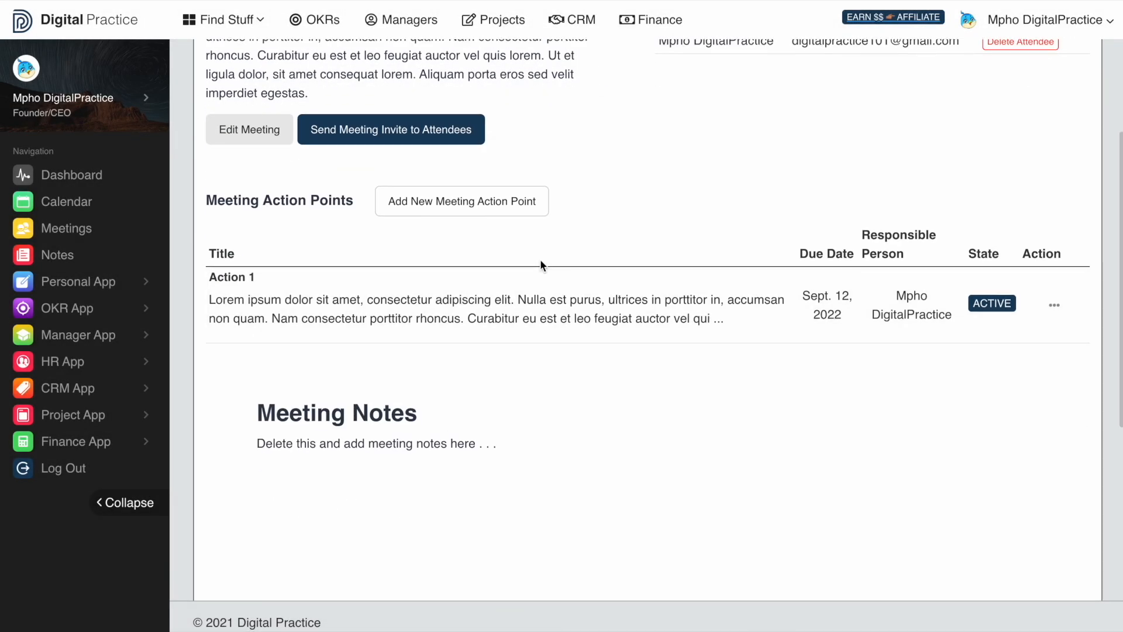
scroll(538, 258, "down", 5)
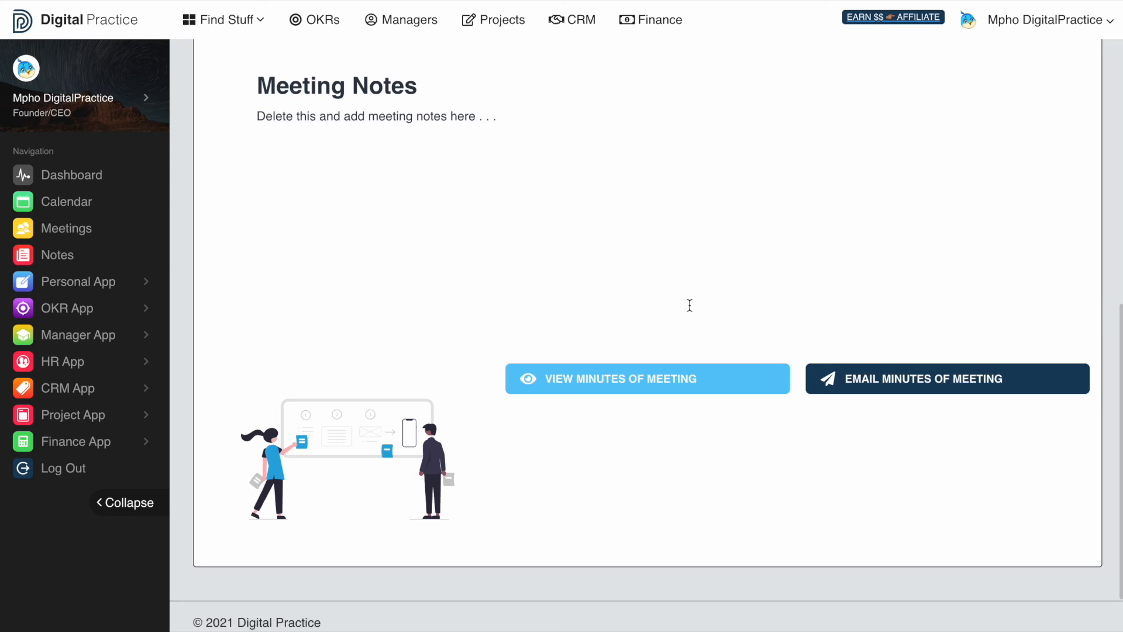
- Open the Meeting 1 minutes PDF in a new tab and scroll through it
right_click(690, 381)
left_click(710, 386)
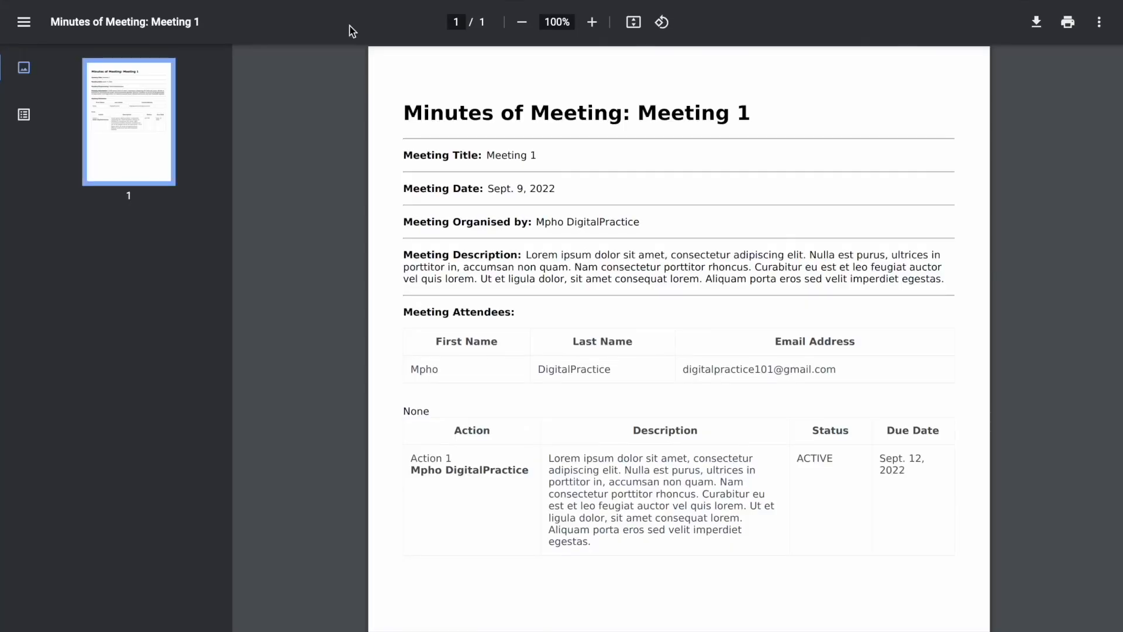
scroll(484, 226, "down", 5)
scroll(483, 227, "up", 5)
scroll(584, 186, "down", 1)
scroll(584, 186, "up", 1)
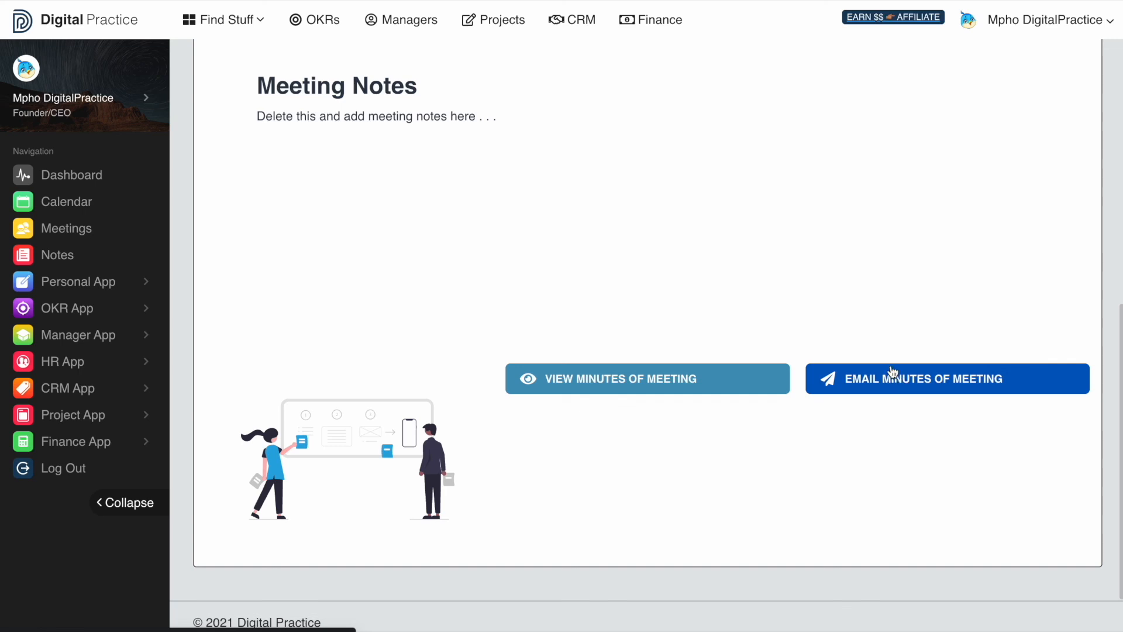
- Email the minutes of Meeting 1
left_click(894, 373)
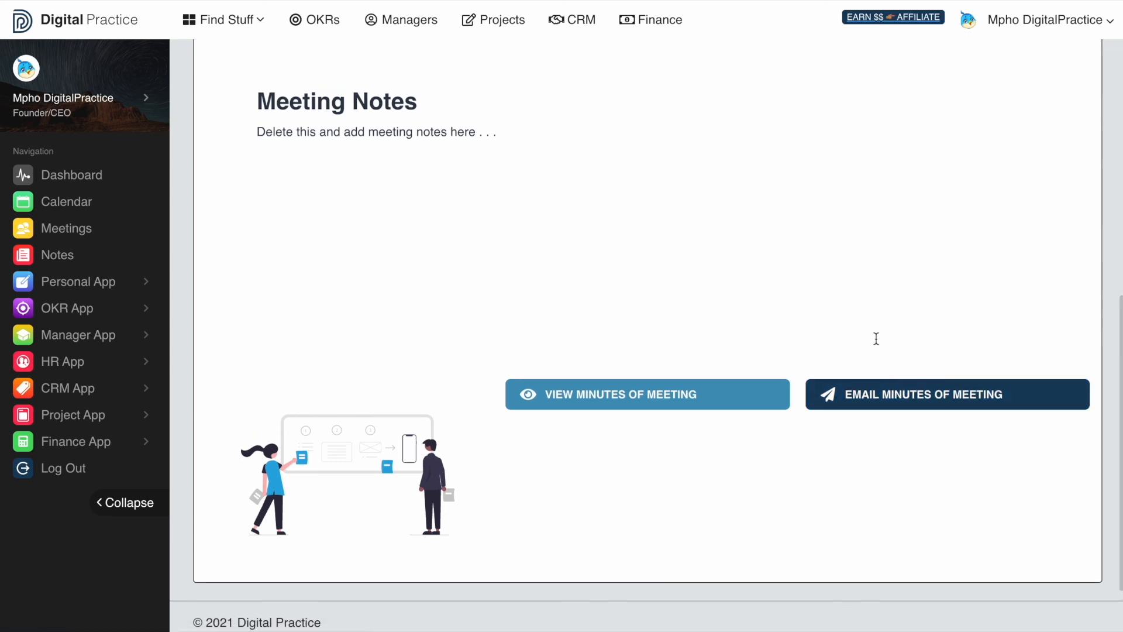
scroll(876, 338, "down", 1)
scroll(869, 321, "up", 9)
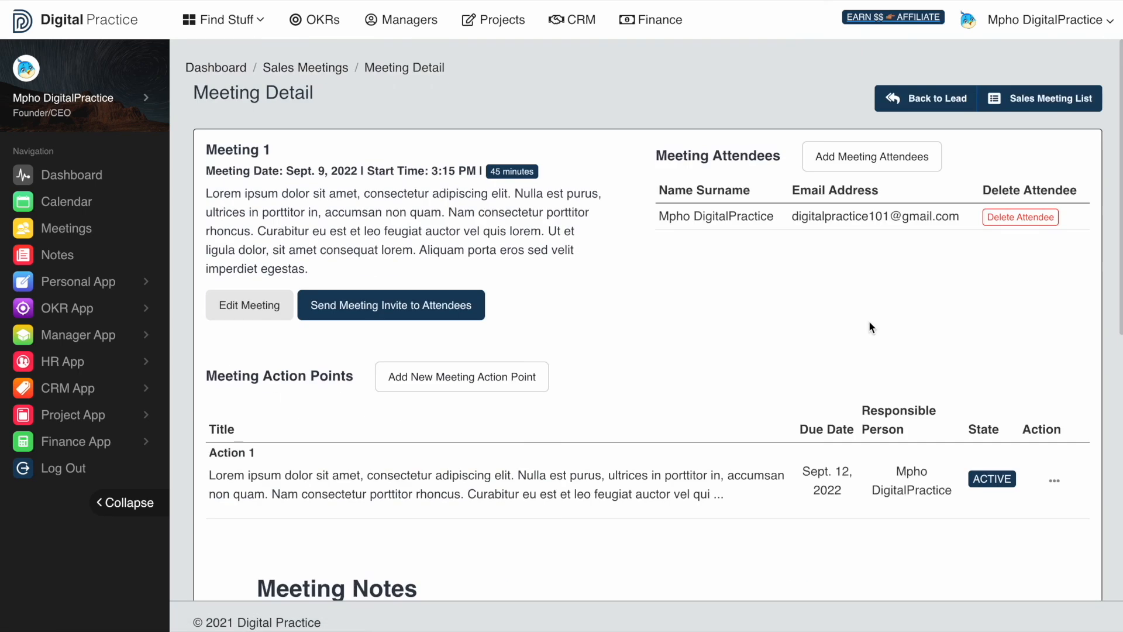
- Return to the Analysis lead, check its Documents and Notes, then open the Lead List
left_click(954, 101)
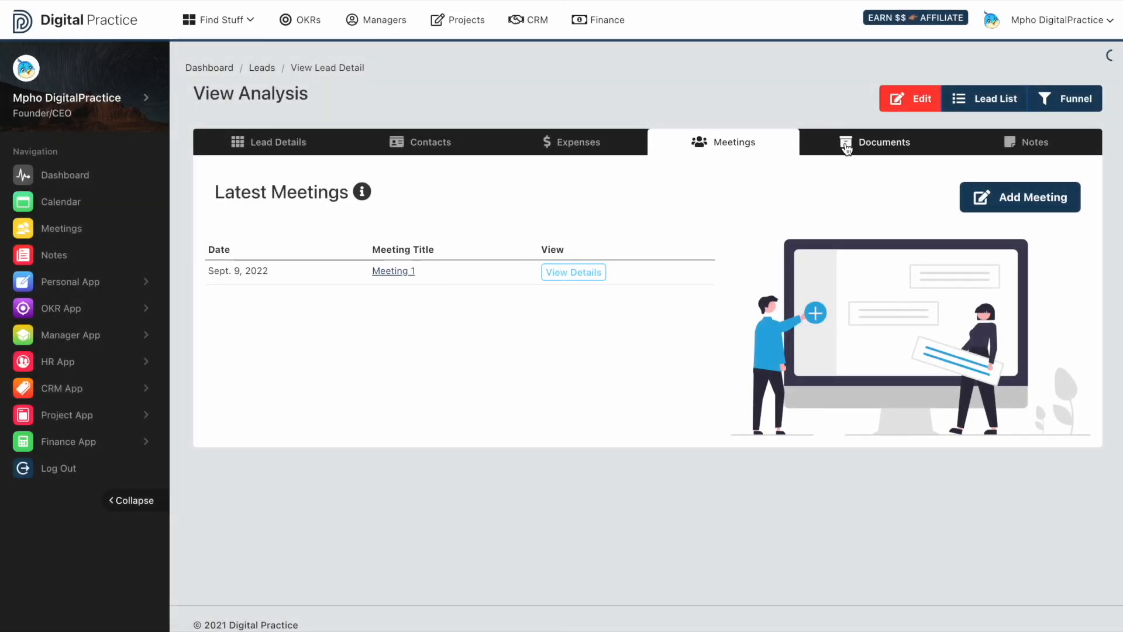
left_click(840, 142)
left_click(1004, 143)
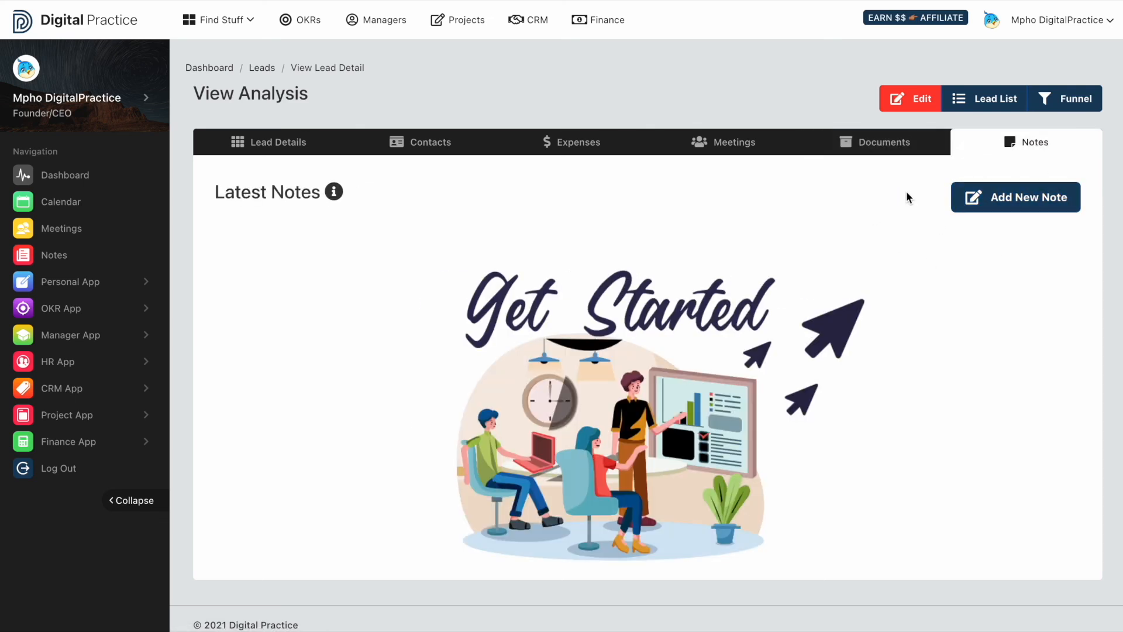
left_click(975, 146)
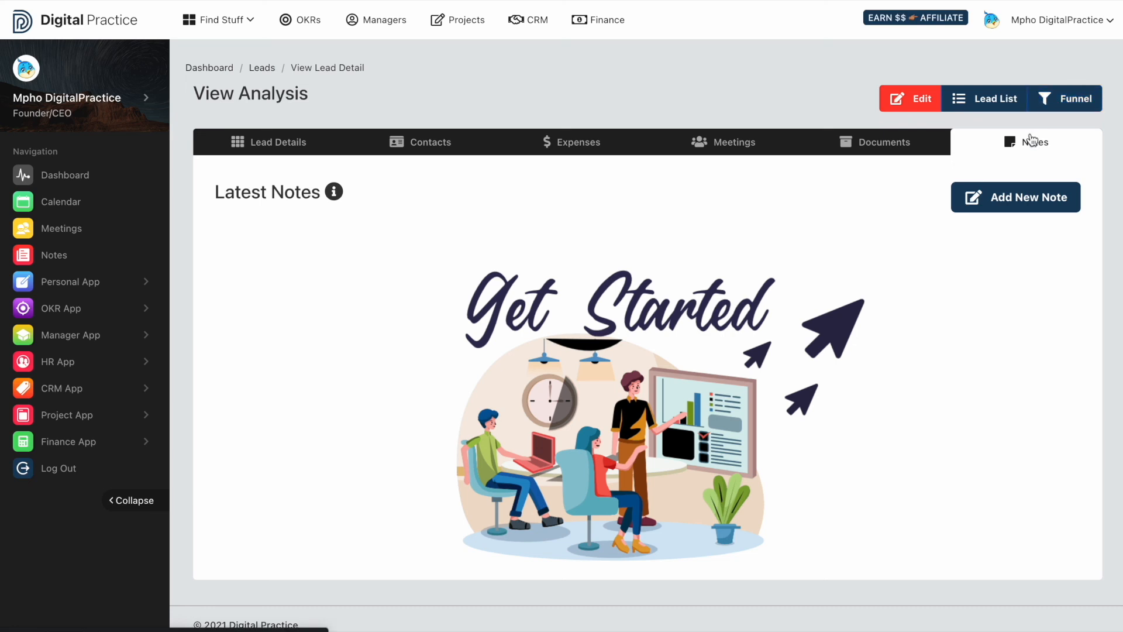
left_click(989, 101)
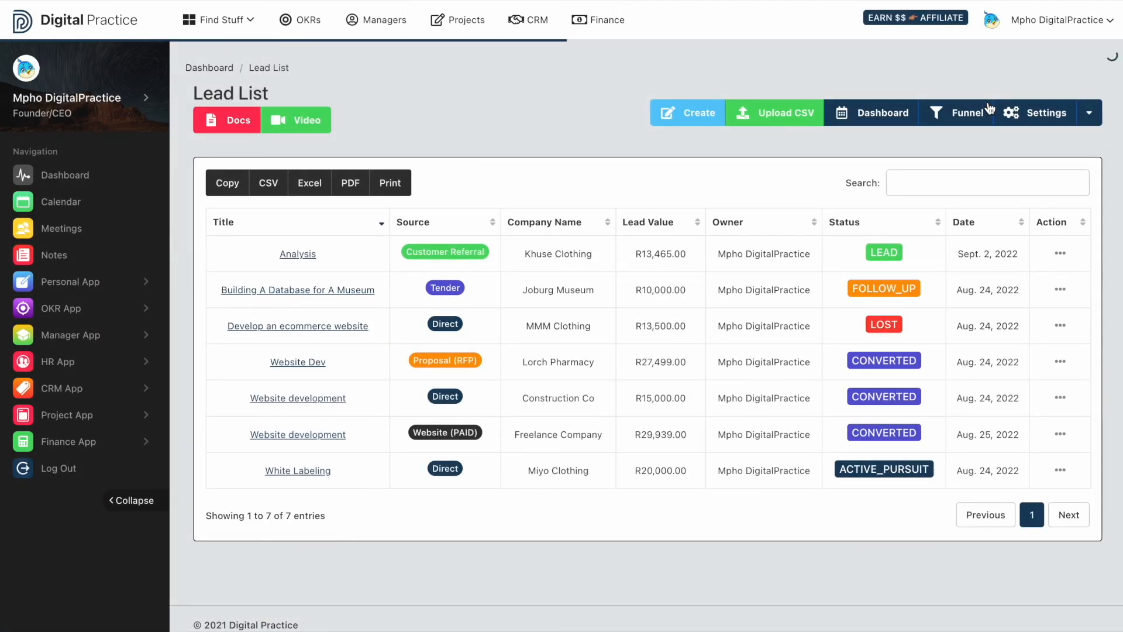